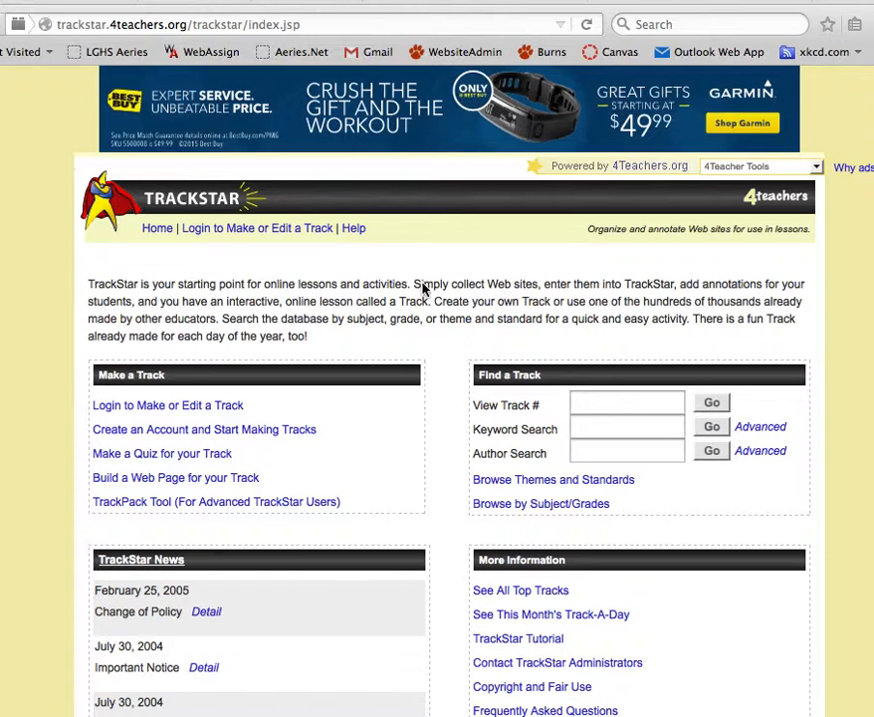
# View the new-user registration form and return to the TrackStar home page without registering
pyautogui.click(235, 435)
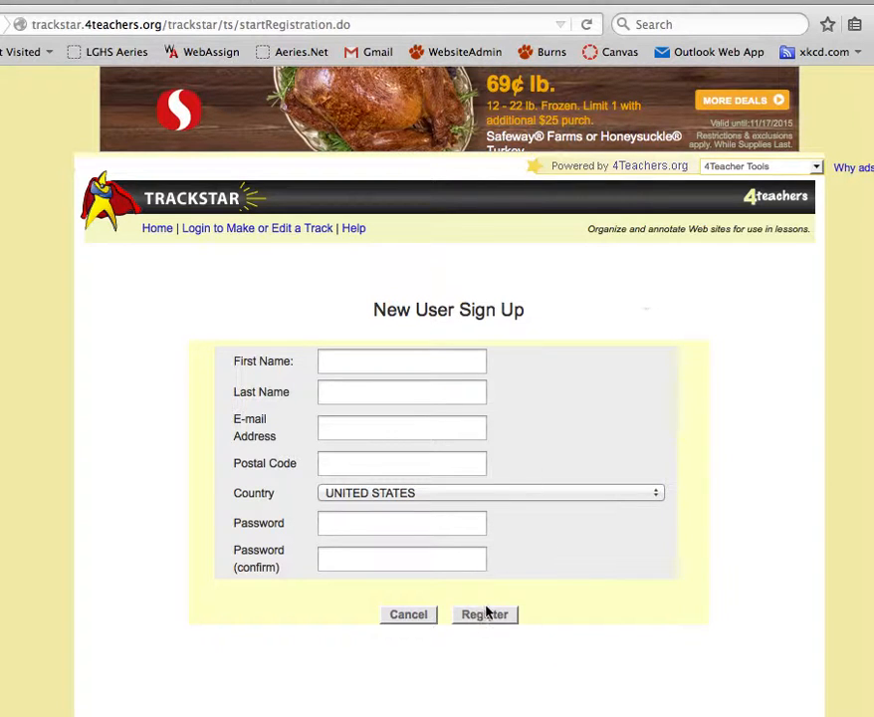
pyautogui.click(427, 614)
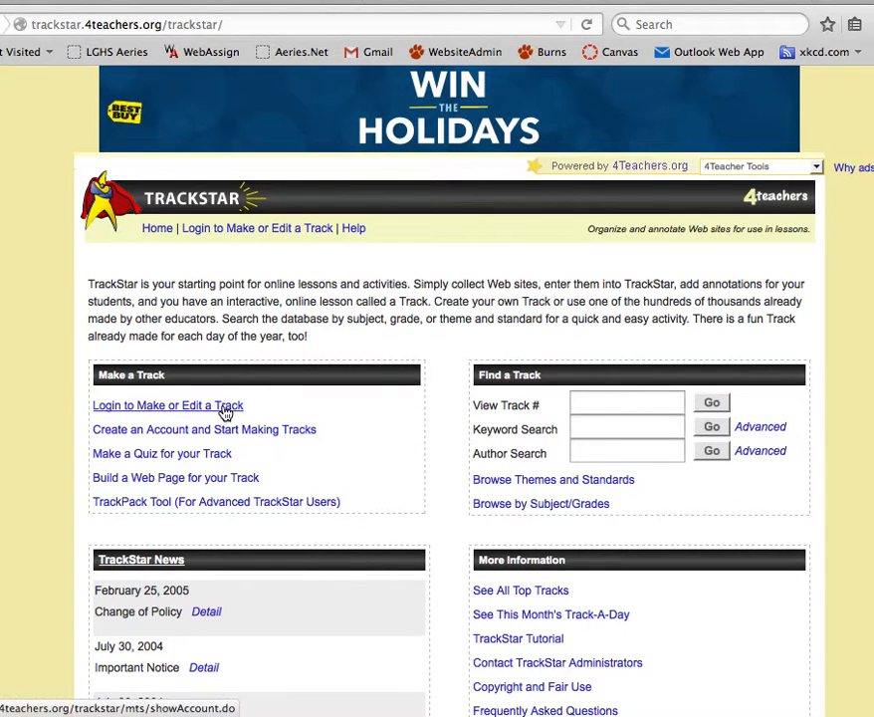
# Log in to the existing TrackStar account with its e-mail address and password
pyautogui.click(227, 410)
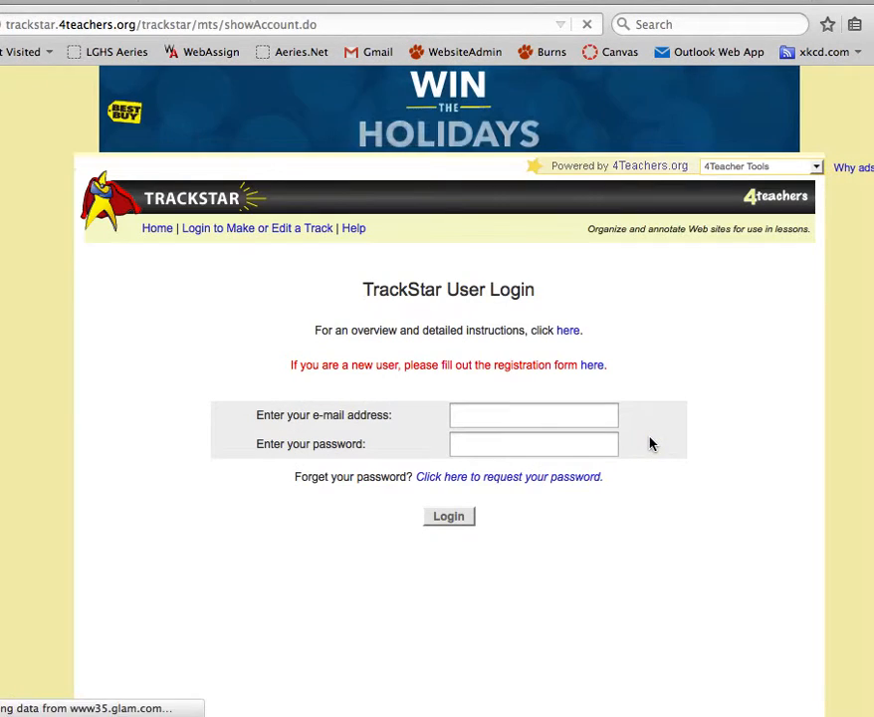
pyautogui.click(511, 422)
pyautogui.click(499, 418)
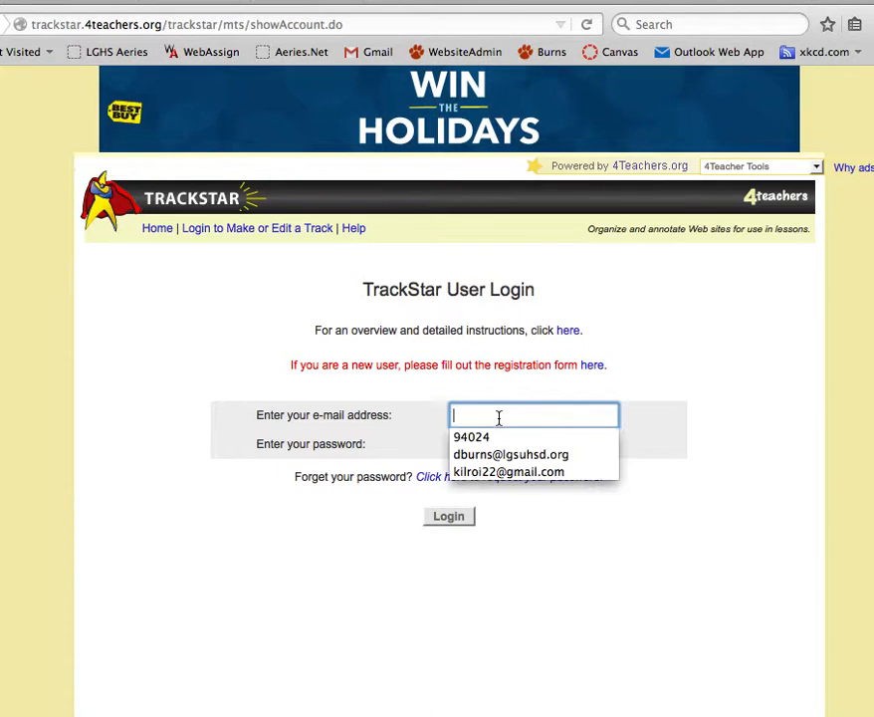
pyautogui.click(498, 472)
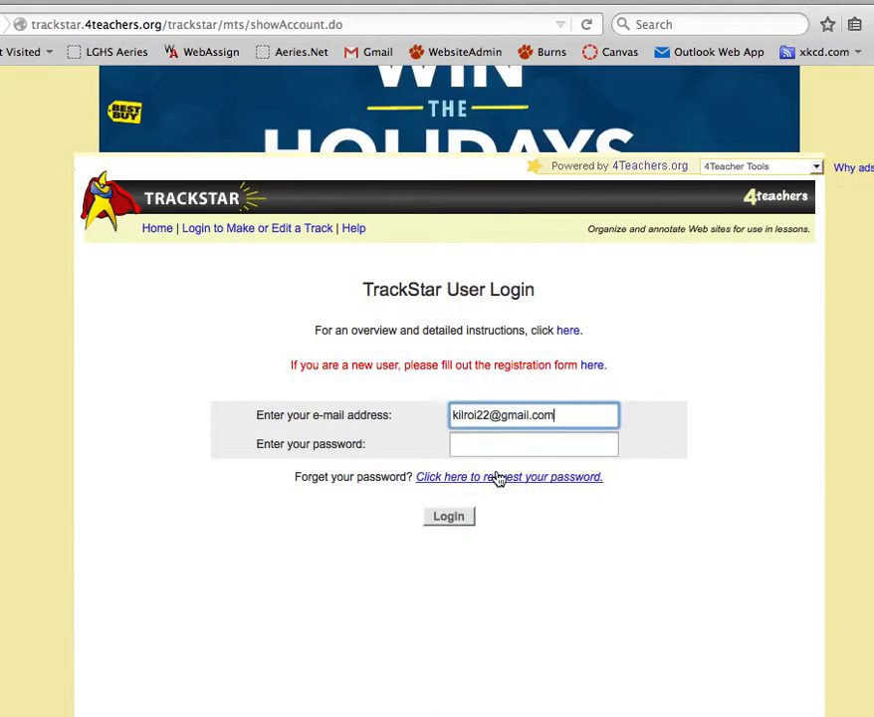
pyautogui.click(449, 525)
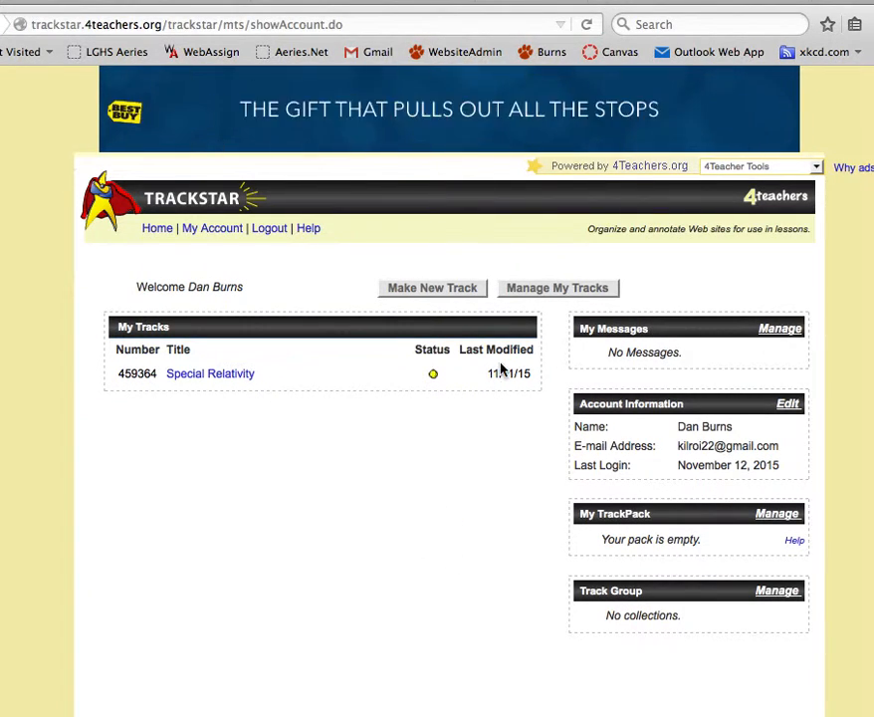
# Create a new track and title it "Circular Motion Review"
pyautogui.click(443, 288)
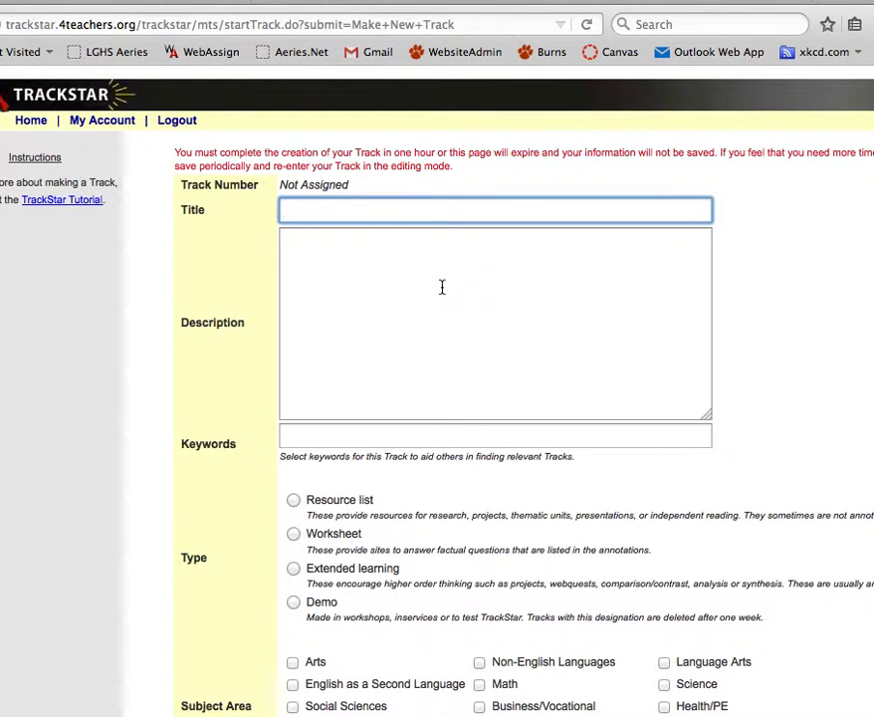
pyautogui.click(527, 209)
pyautogui.click(765, 279)
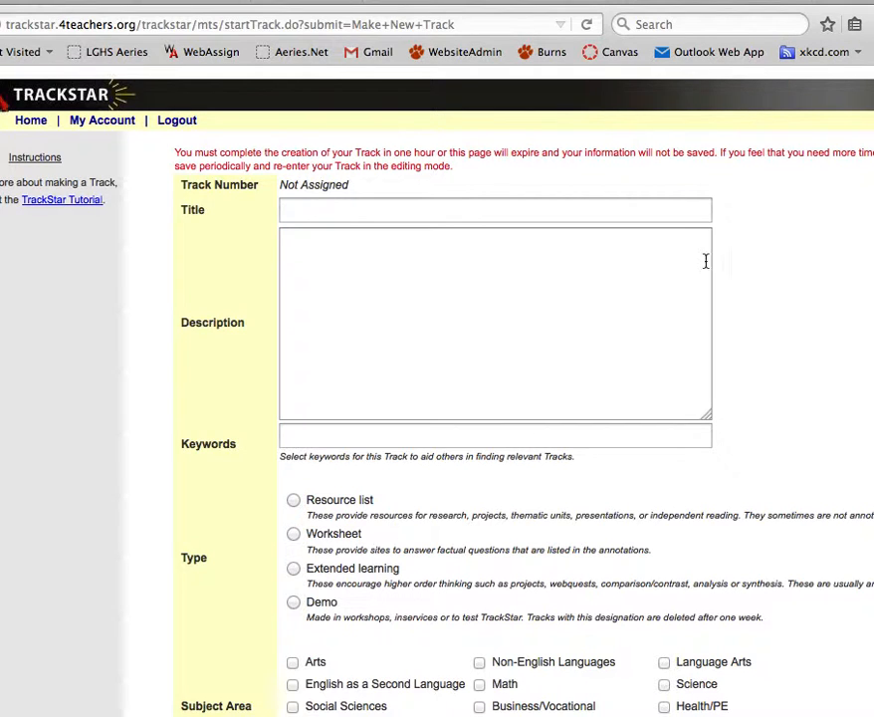
pyautogui.click(617, 212)
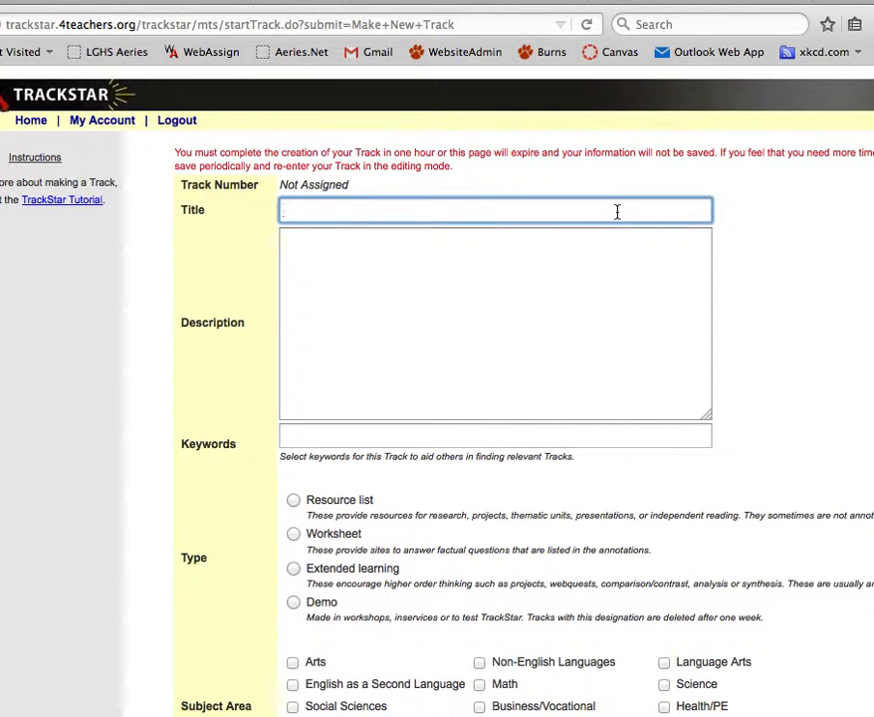
pyautogui.write('Cir')
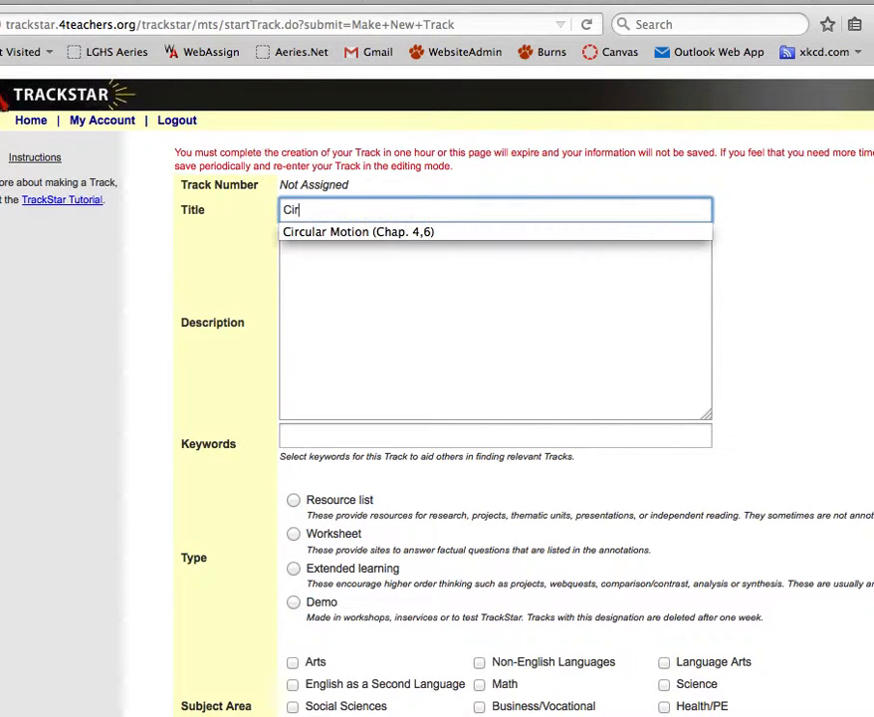
pyautogui.write('cular Motion Review')
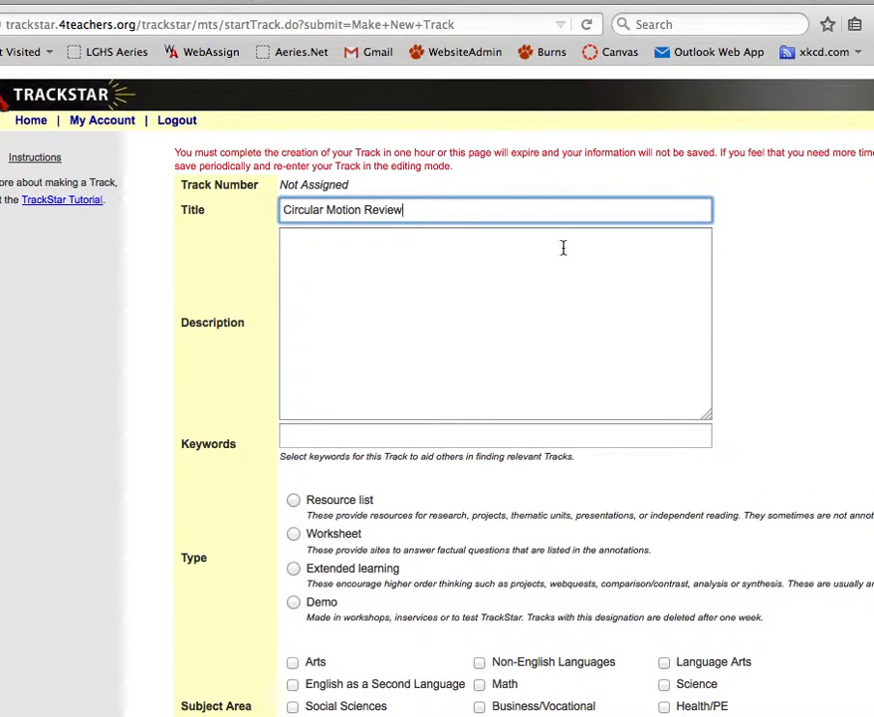
# Fill in the track's description with "Three review videos about AP Physics Mechanics C Circular Motion"
pyautogui.click(559, 297)
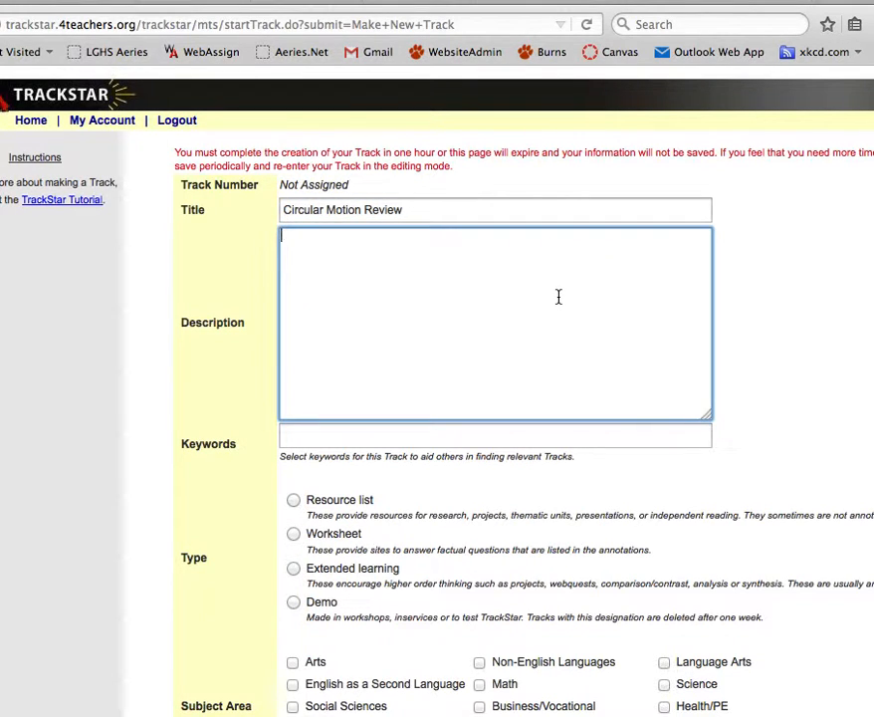
pyautogui.write('Three review videos ')
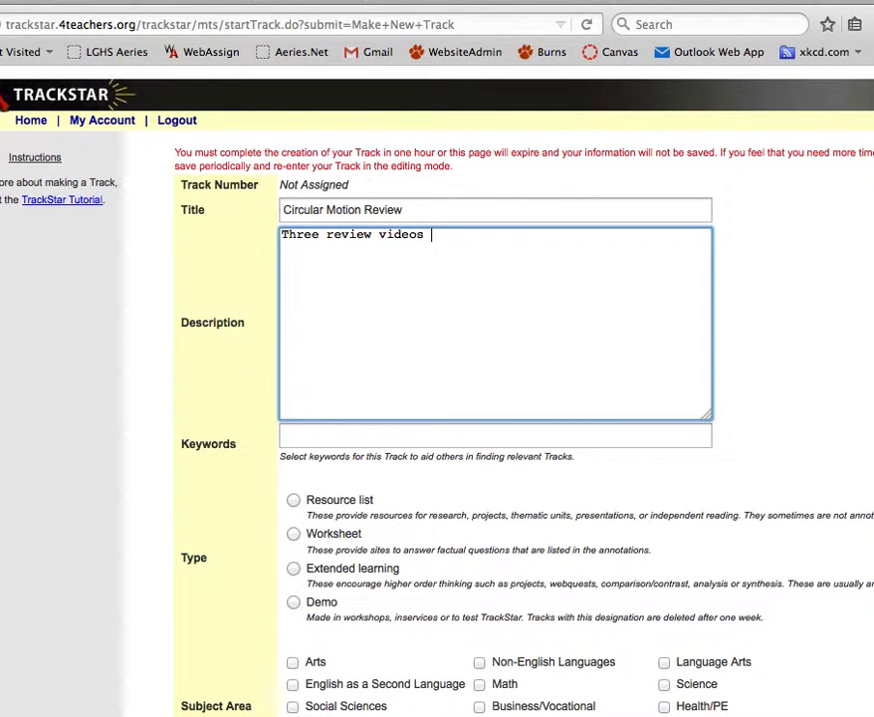
pyautogui.write('about AP PHyiscs Me')
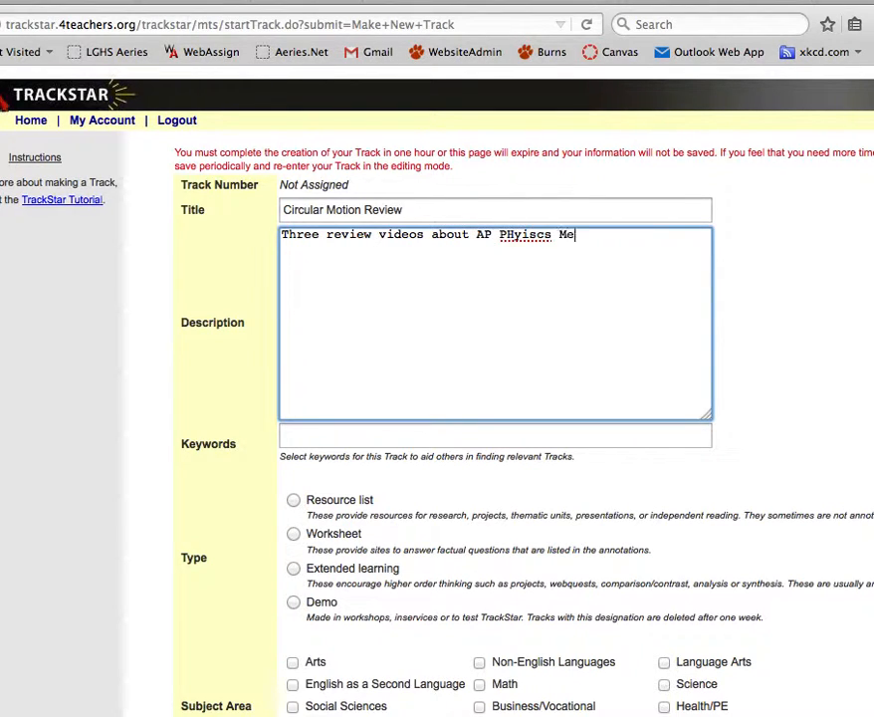
pyautogui.write('chanics C')
pyautogui.click(515, 229)
pyautogui.press('BackSpace')
pyautogui.write('h')
pyautogui.click(667, 237)
pyautogui.write('Circular ')
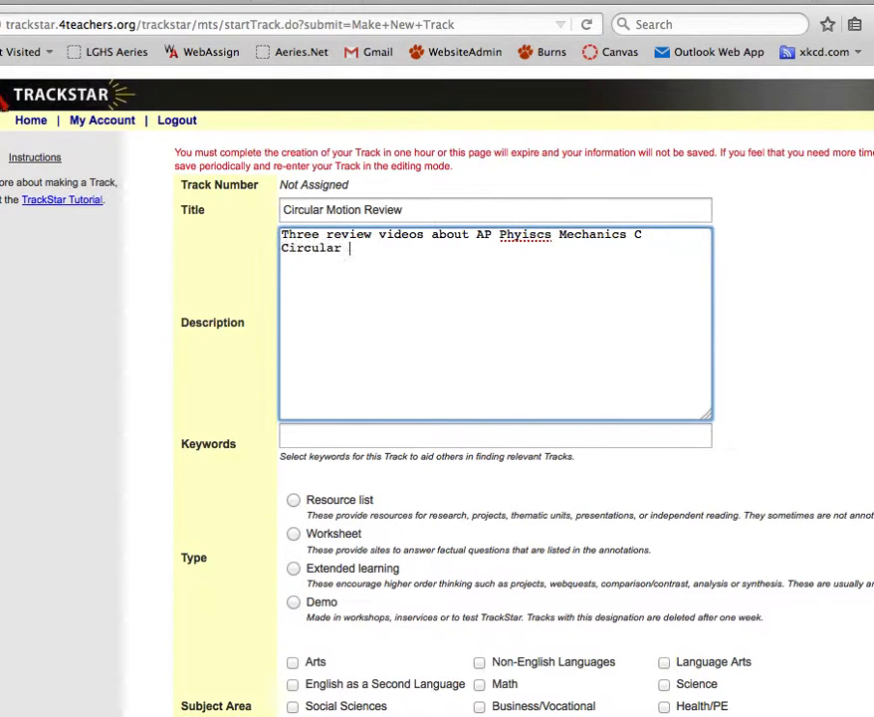
pyautogui.write('Motion')
pyautogui.click(534, 239)
pyautogui.press('BackSpace')
pyautogui.press('BackSpace')
pyautogui.write('si')
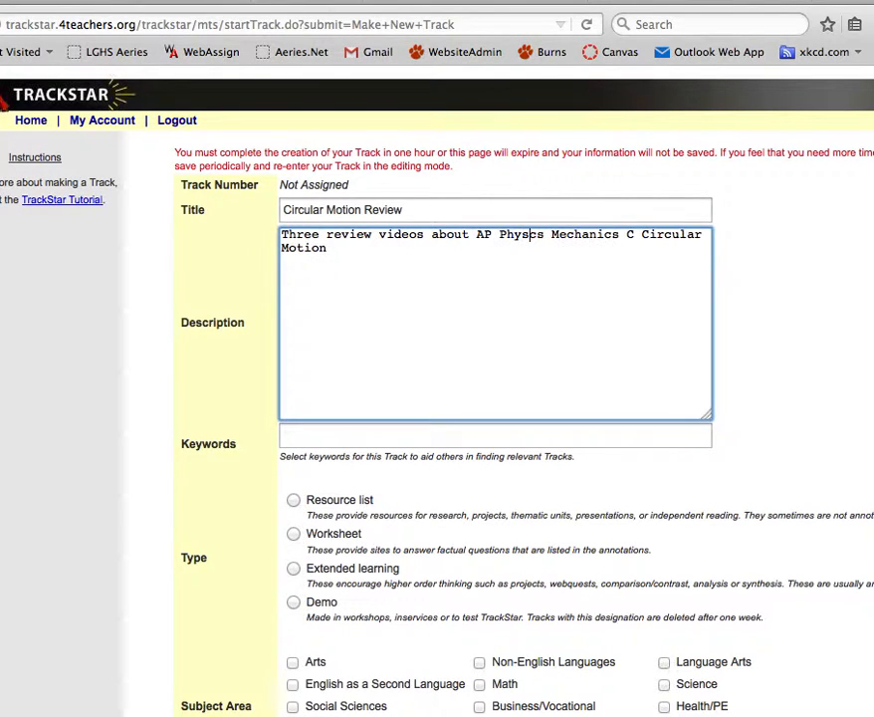
# Enter "physics, circular motion" as the track's keywords
pyautogui.scroll(-3, 844, 404)
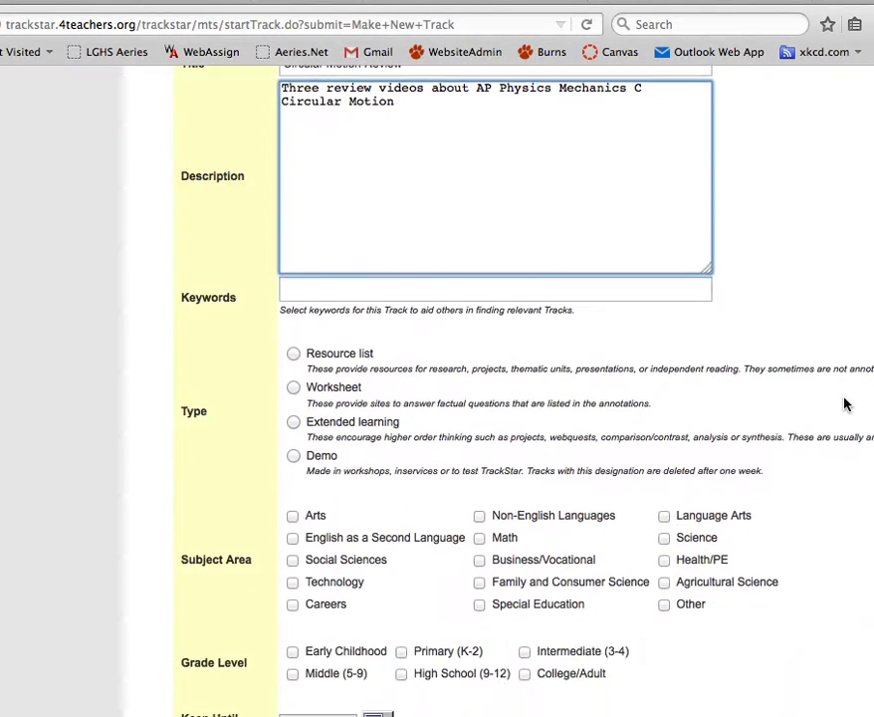
pyautogui.click(535, 287)
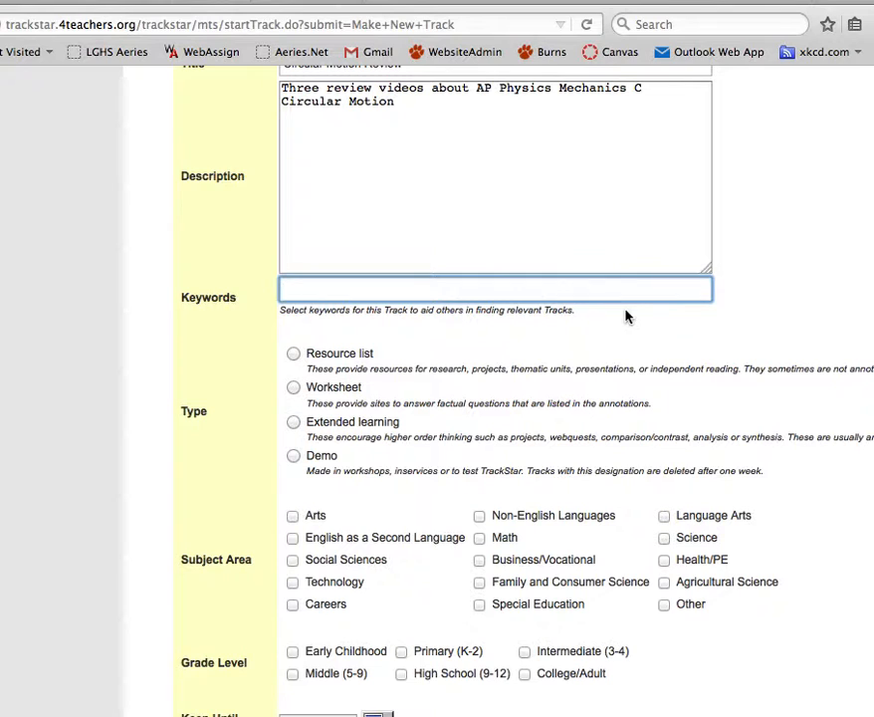
pyautogui.write('physics ')
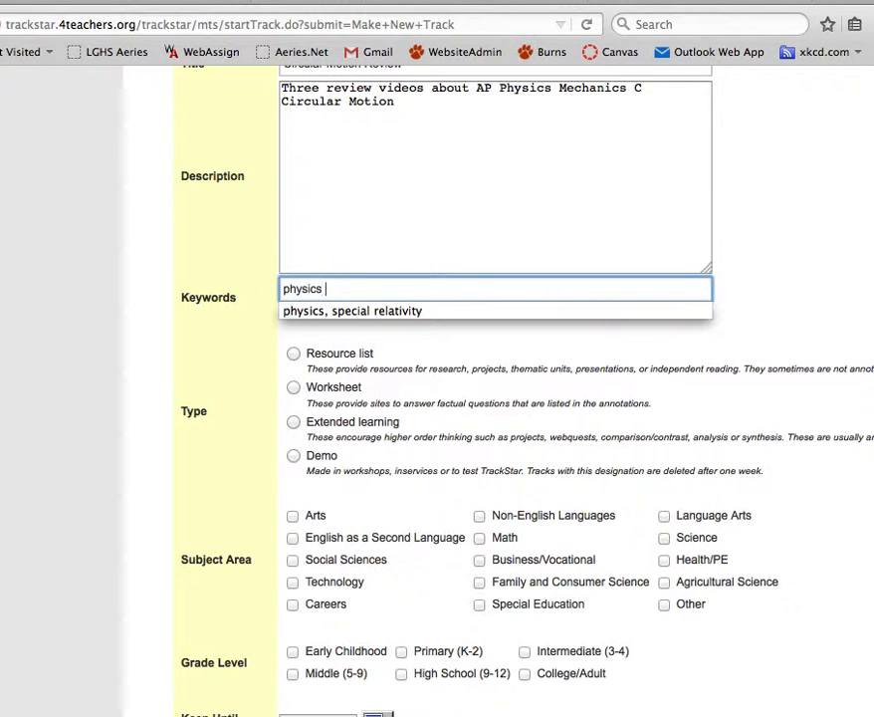
pyautogui.write(', circular mo')
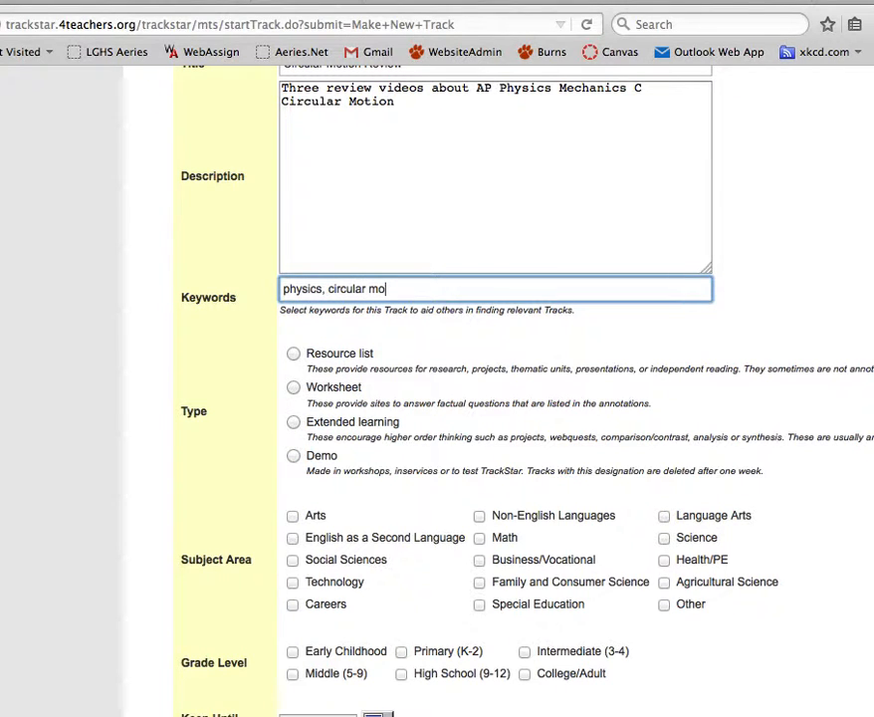
pyautogui.write('tion')
# Classify the track as a Worksheet for Science at High School (9-12) level and continue to its site entries
pyautogui.scroll(-2, 827, 309)
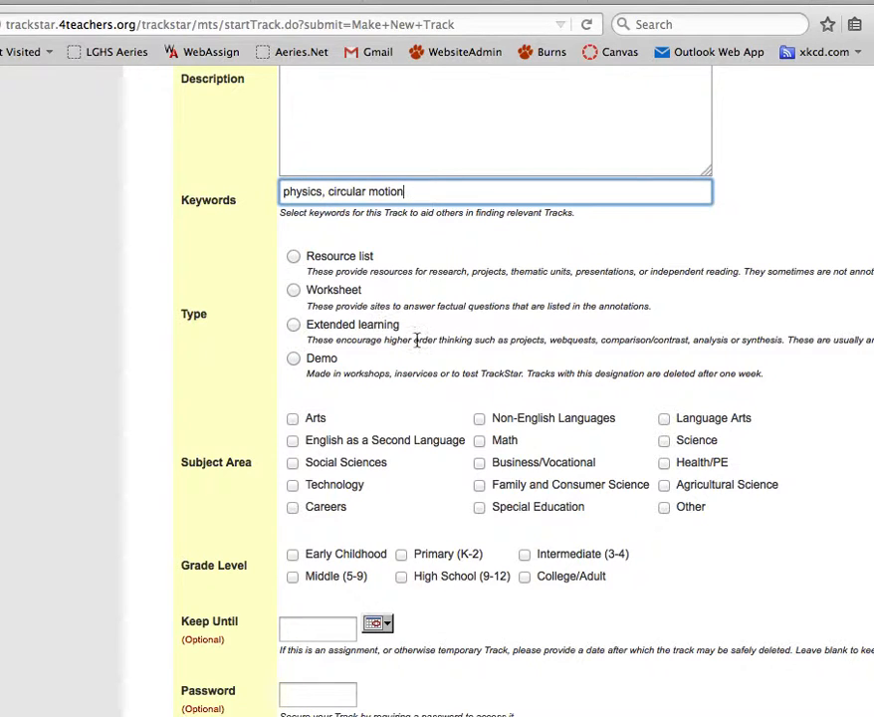
pyautogui.click(294, 291)
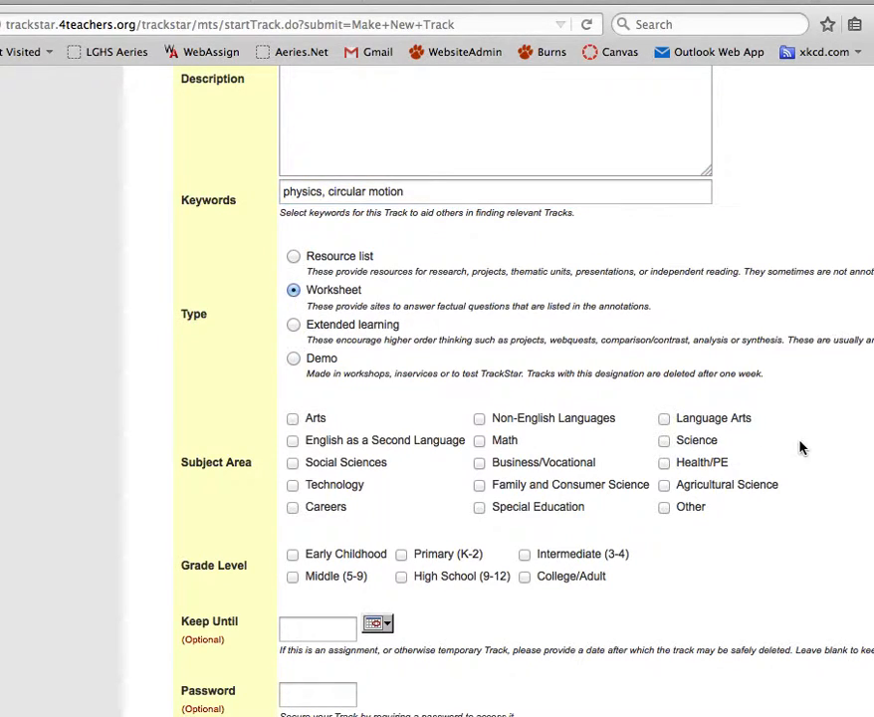
pyautogui.click(664, 442)
pyautogui.scroll(-2, 797, 485)
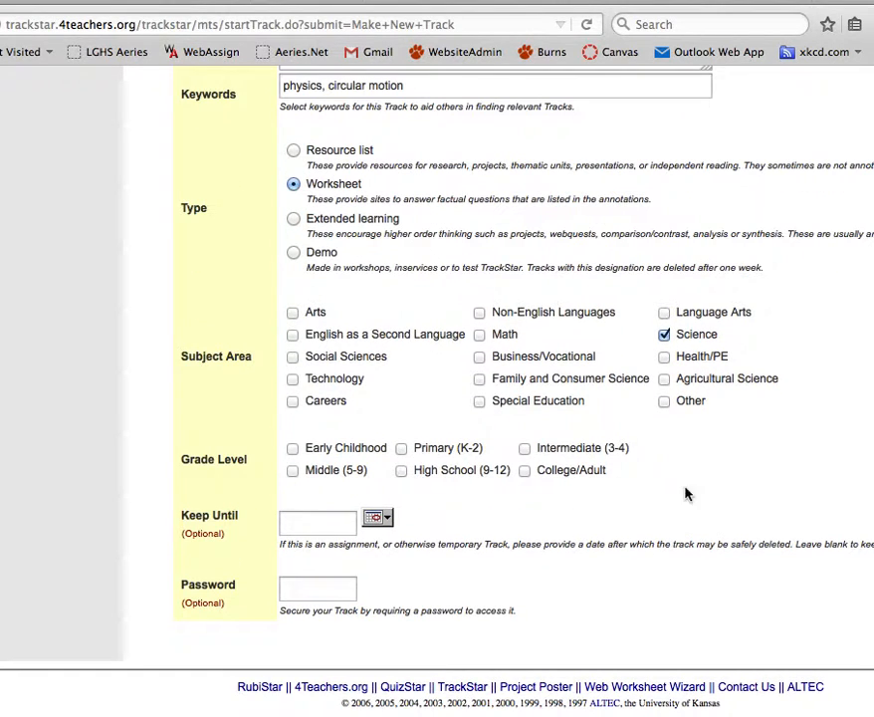
pyautogui.click(401, 469)
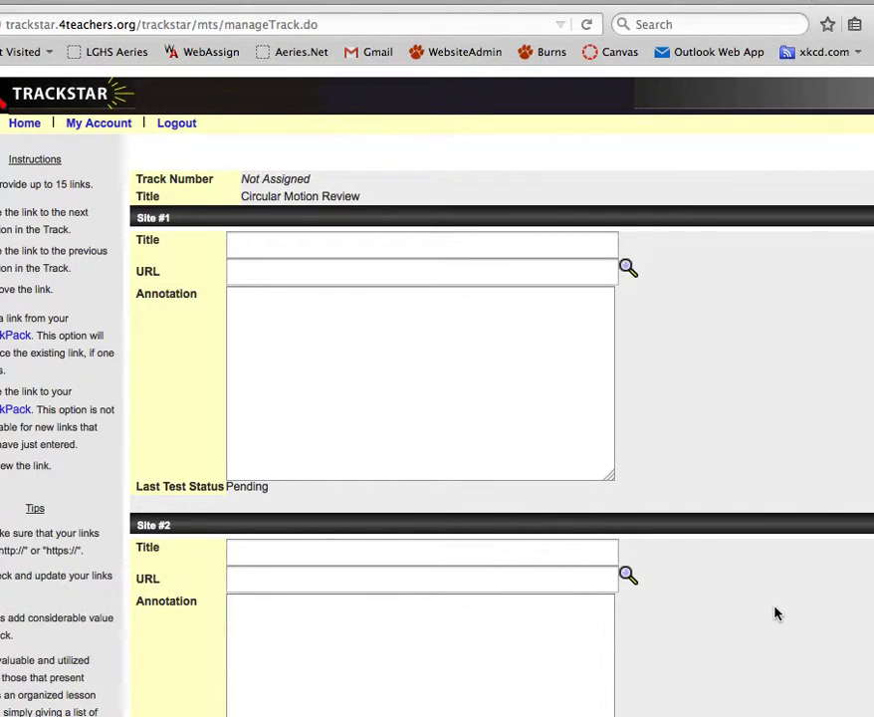
# Switch to the YouTube video "Introduction to Uniform Circular Motion" and copy its short share link
pyautogui.scroll(-5, 776, 613)
pyautogui.scroll(3, 775, 613)
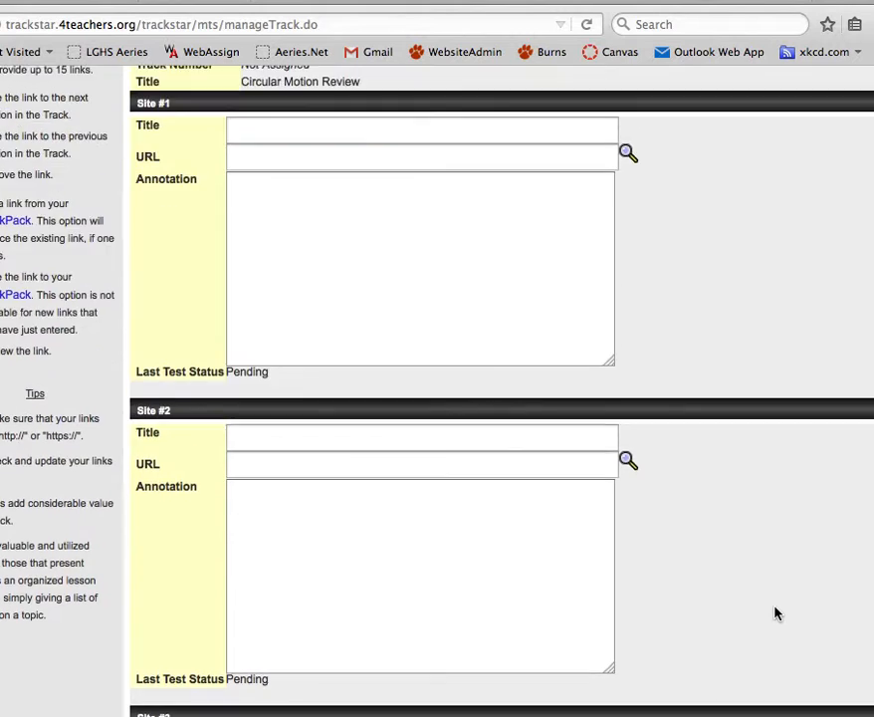
pyautogui.scroll(2, 775, 613)
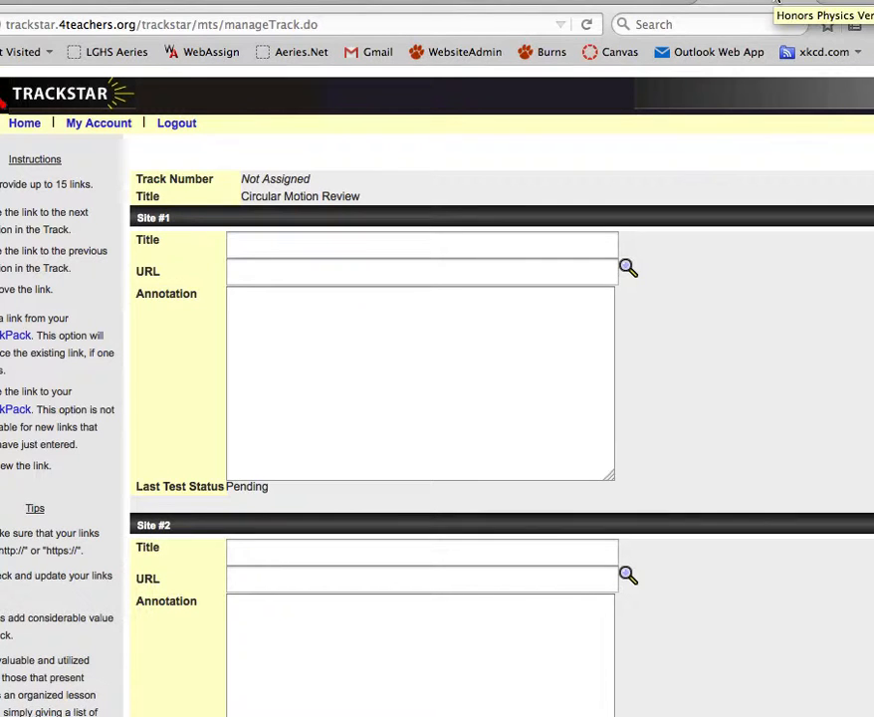
pyautogui.click(658, 3)
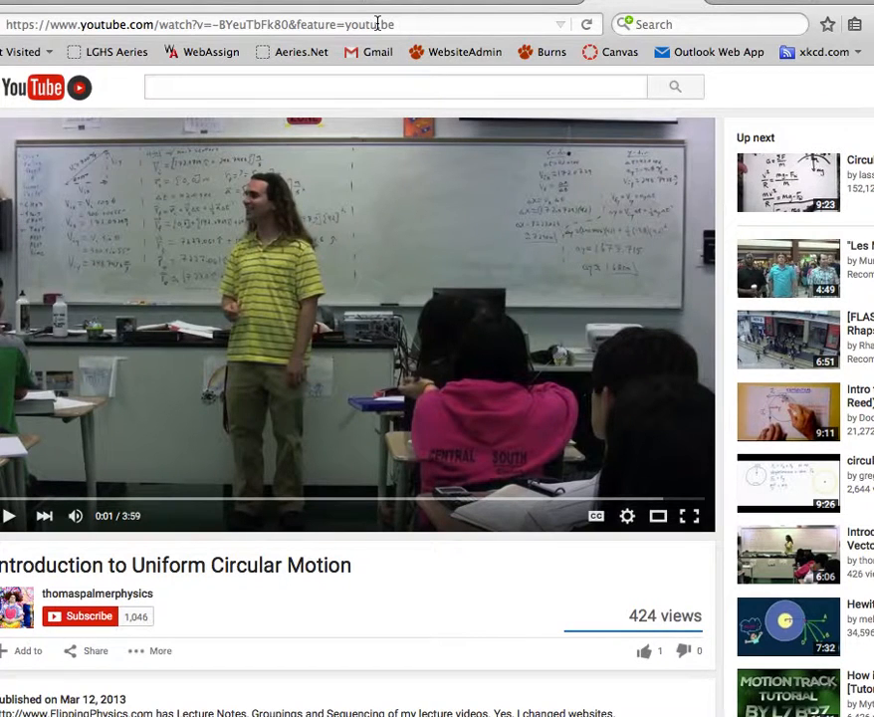
pyautogui.click(95, 650)
pyautogui.scroll(-3, 305, 585)
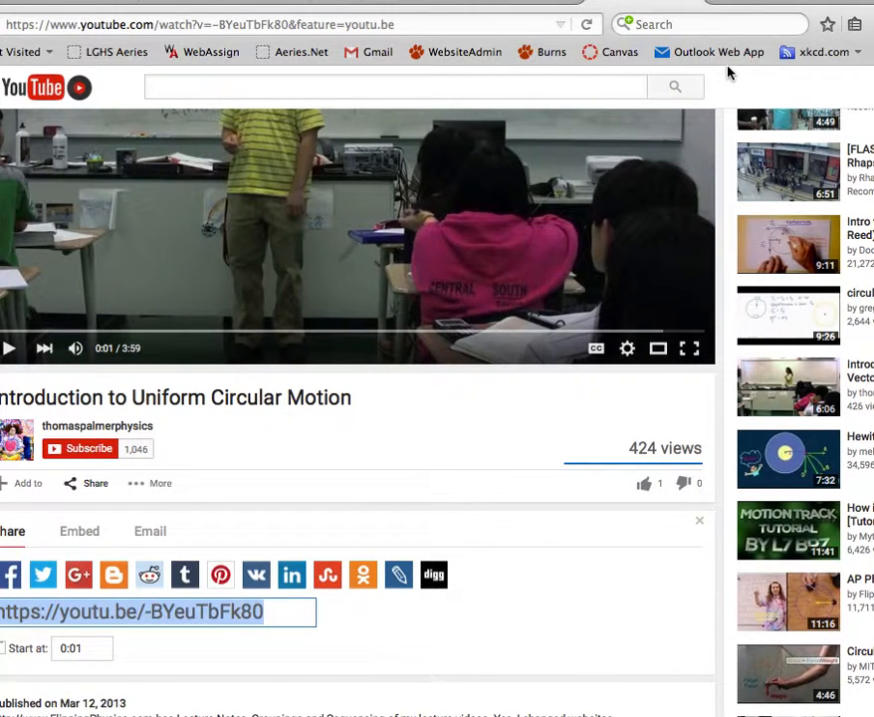
pyautogui.click(812, 2)
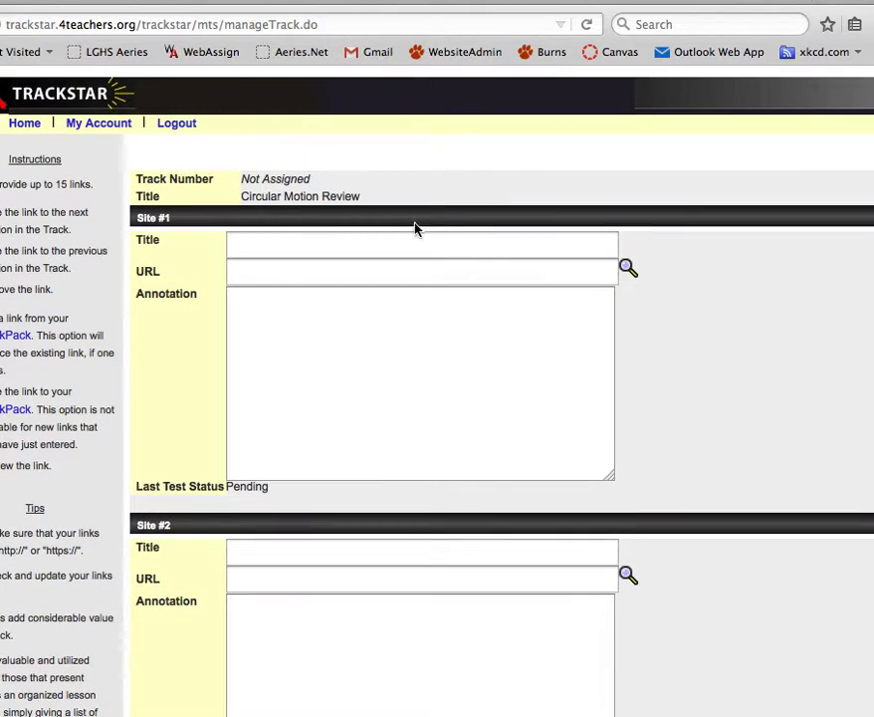
pyautogui.click(337, 271)
pyautogui.write('https://youtu.be/-BYeuTbFk80')
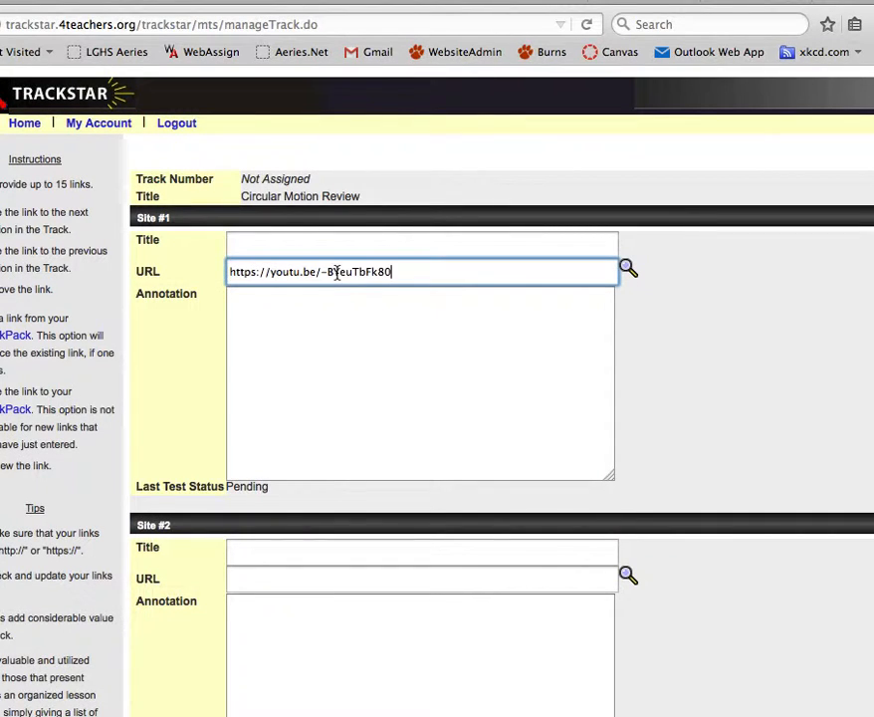
pyautogui.click(317, 242)
pyautogui.write('Intr')
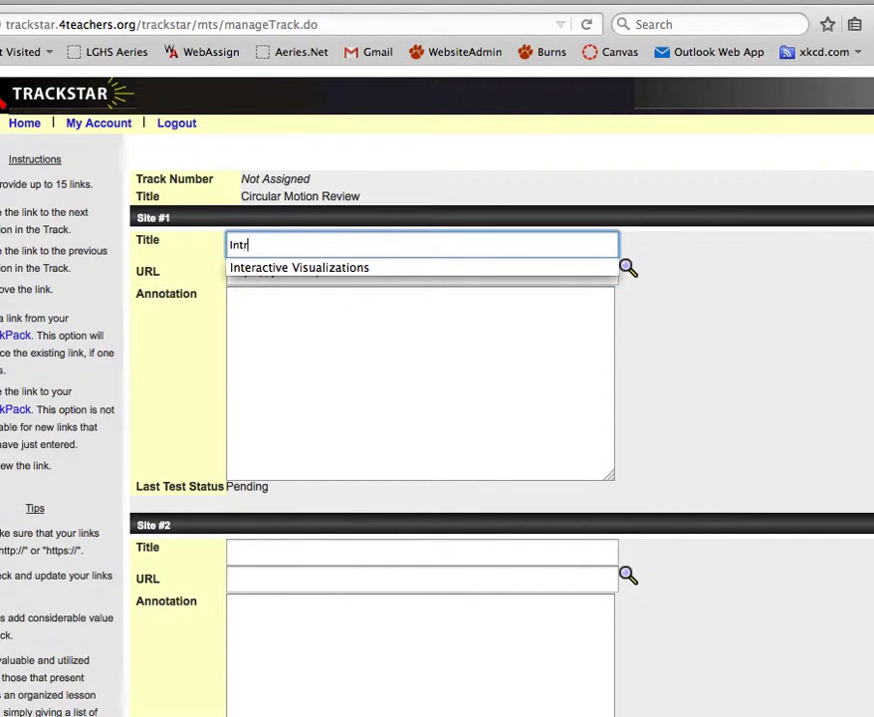
pyautogui.write('i')
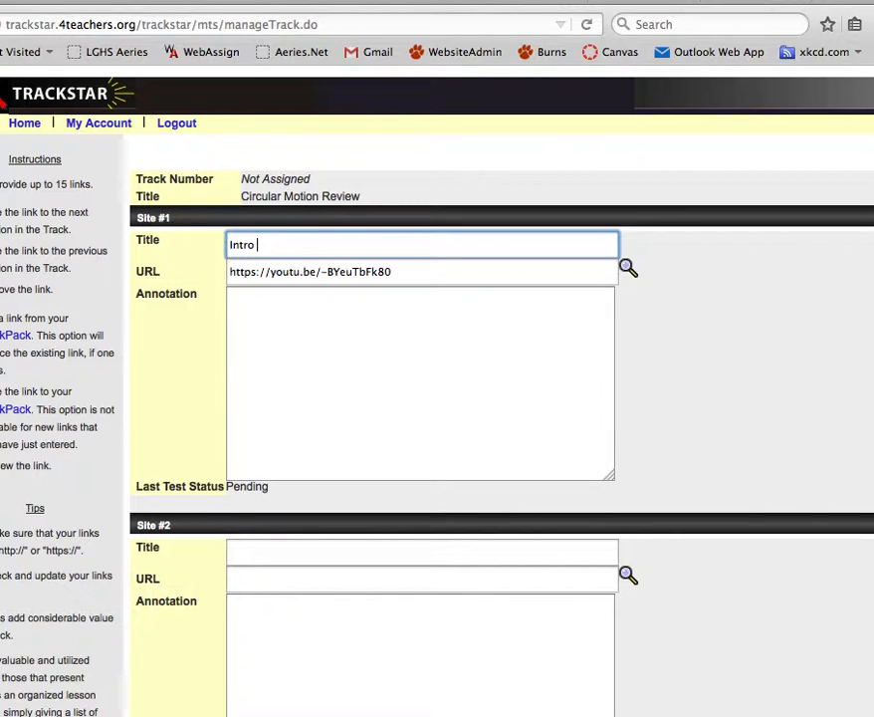
pyautogui.write('o to Circ')
pyautogui.write('ular Motion')
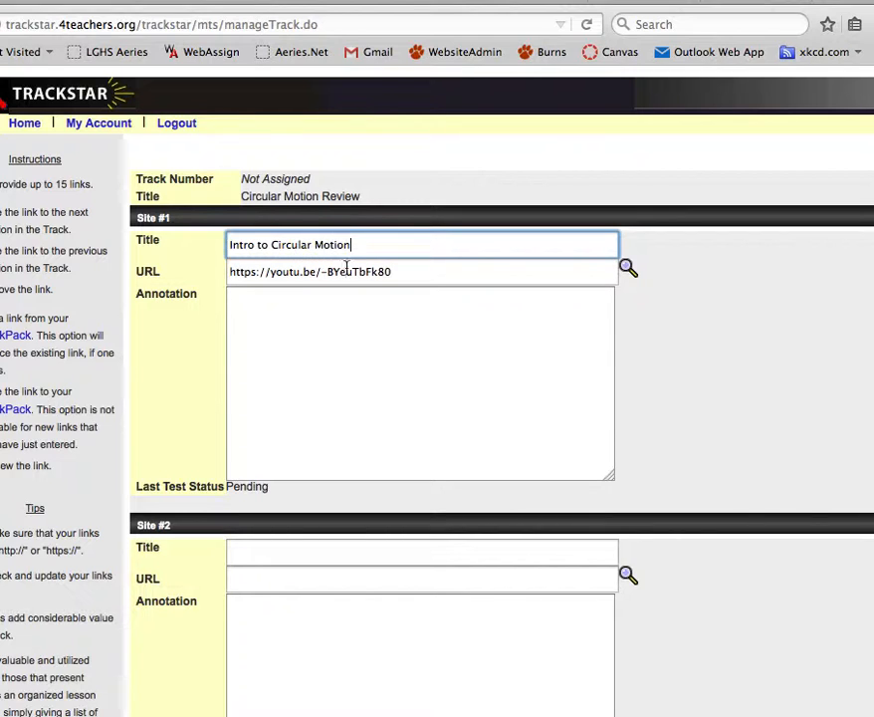
# Begin Site #1's annotation with the sentence "I liked this one because of the knowledgable teacher."
pyautogui.click(385, 342)
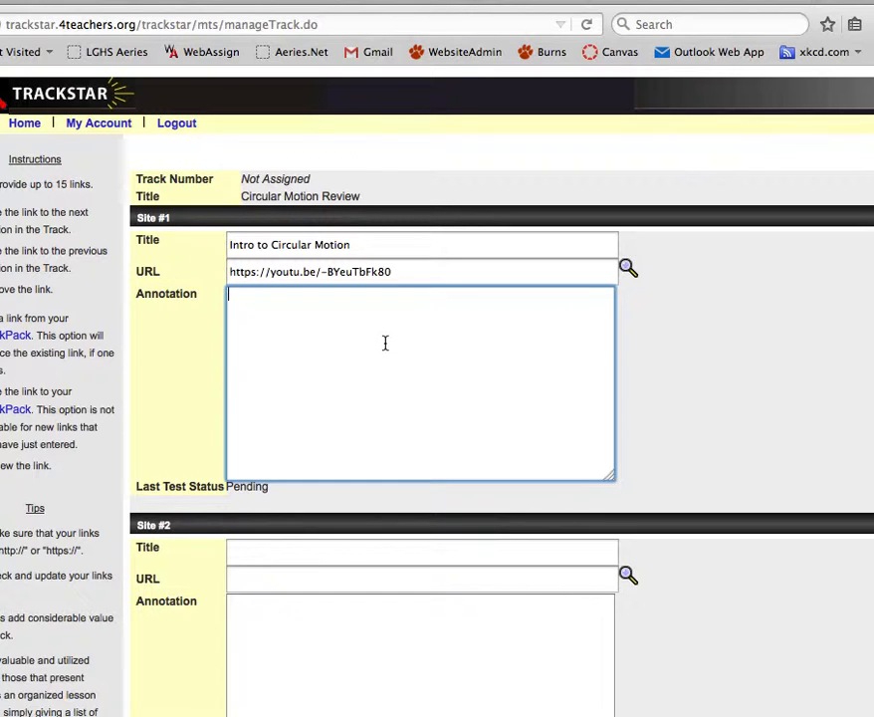
pyautogui.write('I liked this oen b')
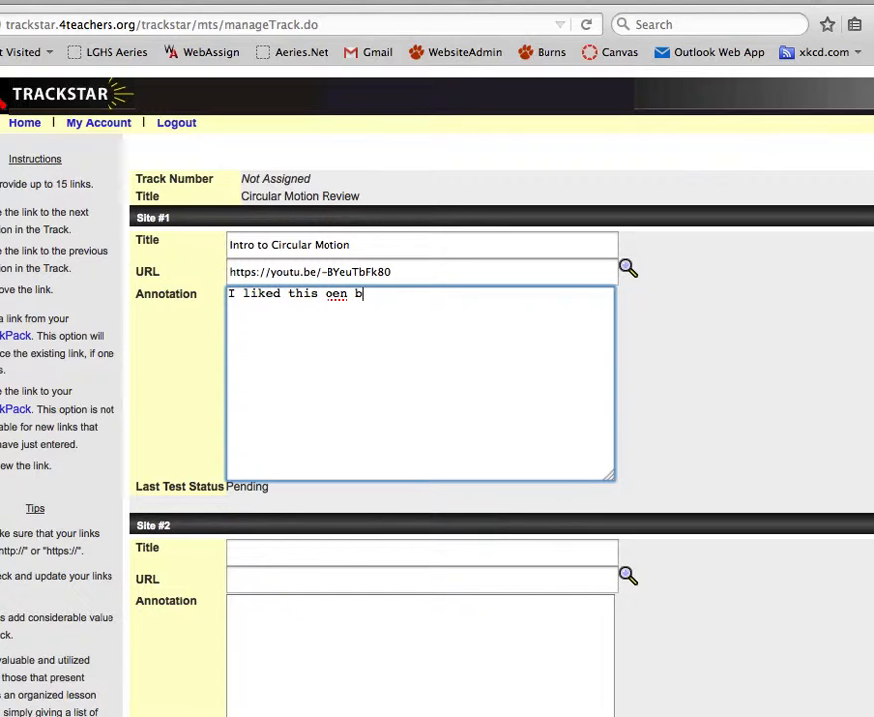
pyautogui.write('ecause of the ')
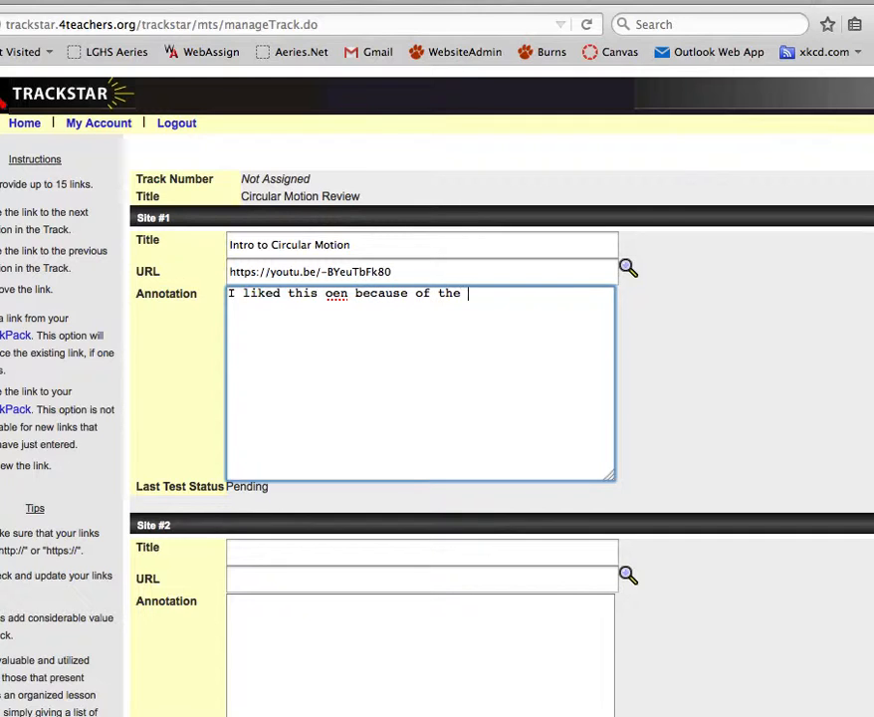
pyautogui.write('knowledable teache')
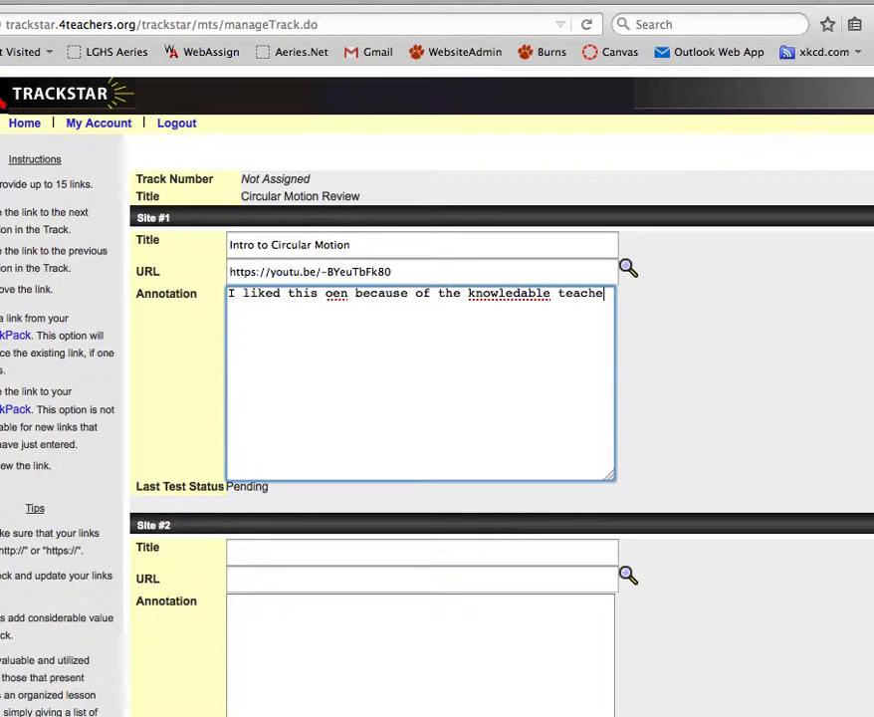
pyautogui.write('r')
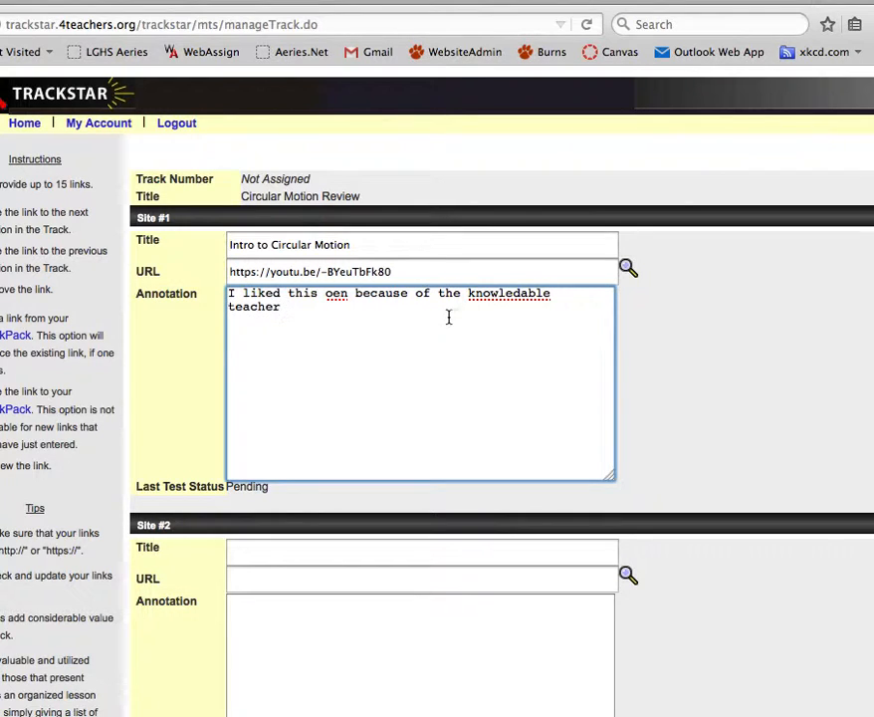
pyautogui.press('BackSpace')
pyautogui.write('.')
pyautogui.click(347, 294)
pyautogui.press('BackSpace')
pyautogui.press('BackSpace')
pyautogui.write('ne')
pyautogui.click(519, 295)
pyautogui.write('g')
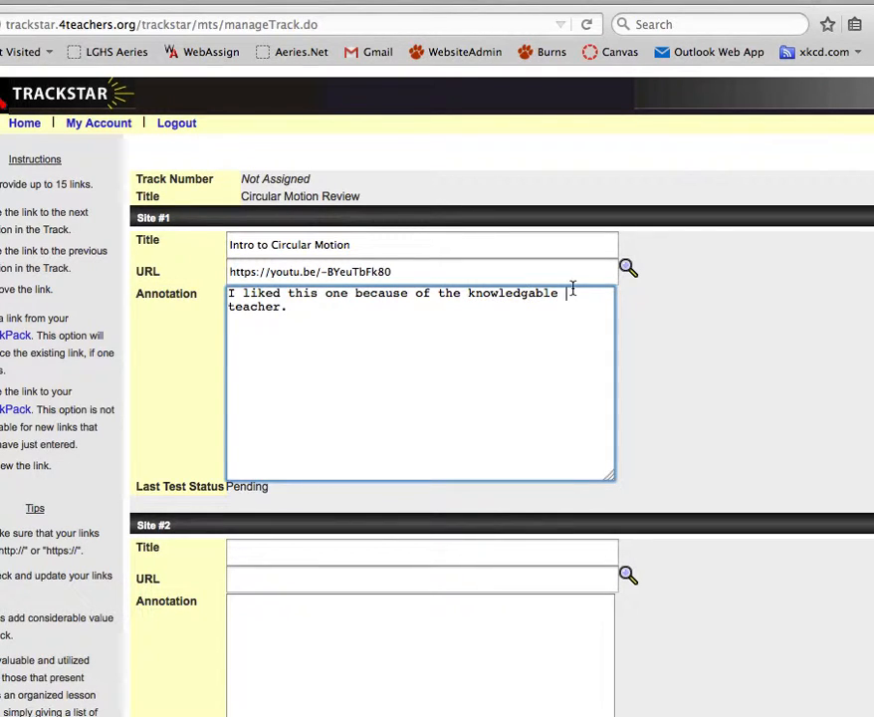
# Replace the word "knowledgable" with "goofy" in the opening sentence of Site #1's annotation
pyautogui.click(512, 296)
pyautogui.press('BackSpace')
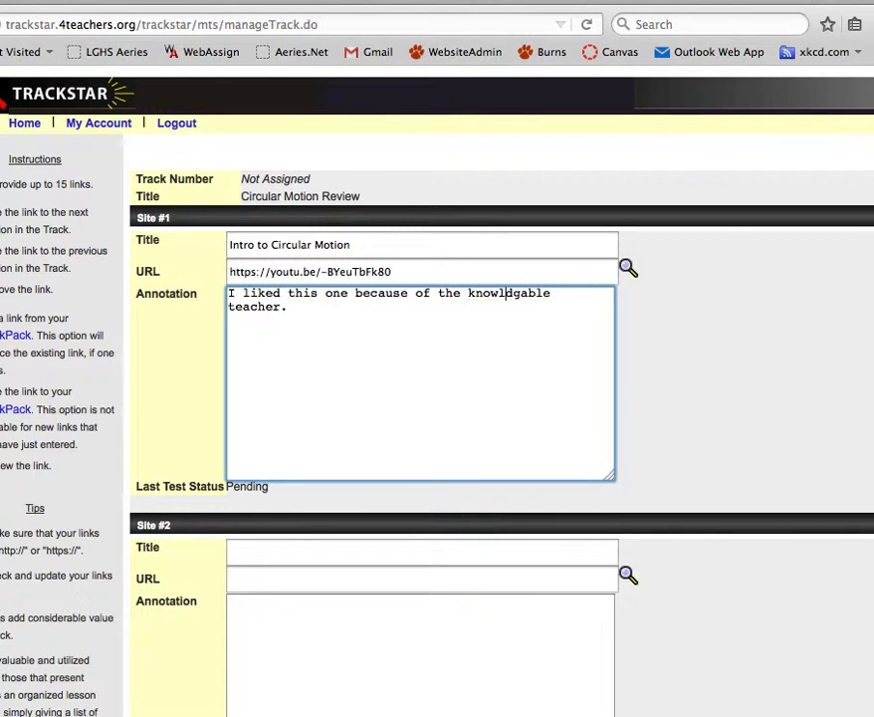
pyautogui.click(578, 295)
pyautogui.press('BackSpace')
pyautogui.press('BackSpace')
pyautogui.press('BackSpace')
pyautogui.press('BackSpace')
pyautogui.press('BackSpace')
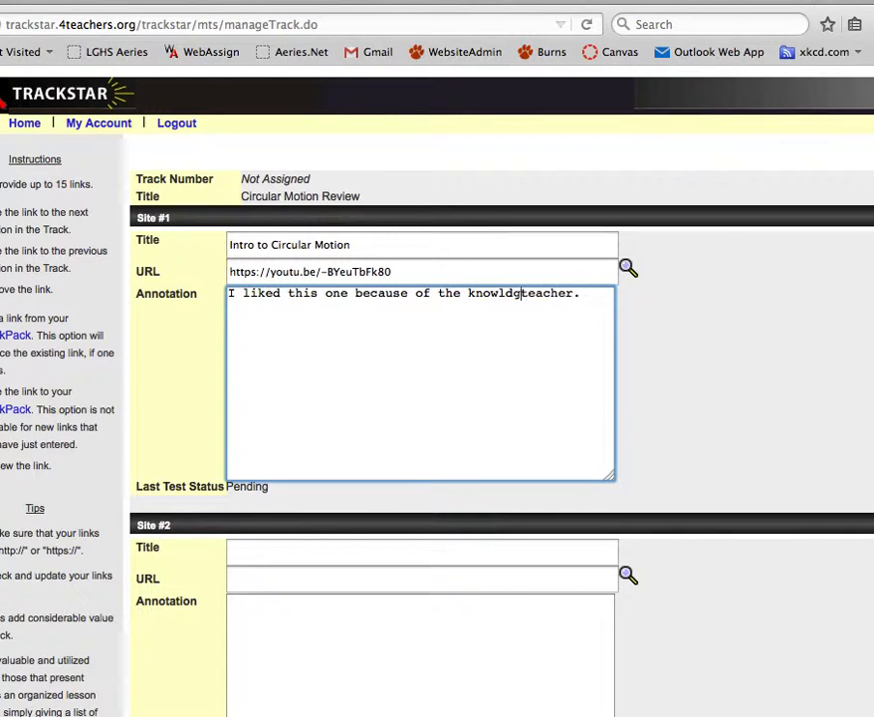
pyautogui.press('BackSpace')
pyautogui.press('BackSpace')
pyautogui.press('BackSpace')
pyautogui.press('BackSpace')
pyautogui.press('BackSpace')
pyautogui.press('BackSpace')
pyautogui.press('BackSpace')
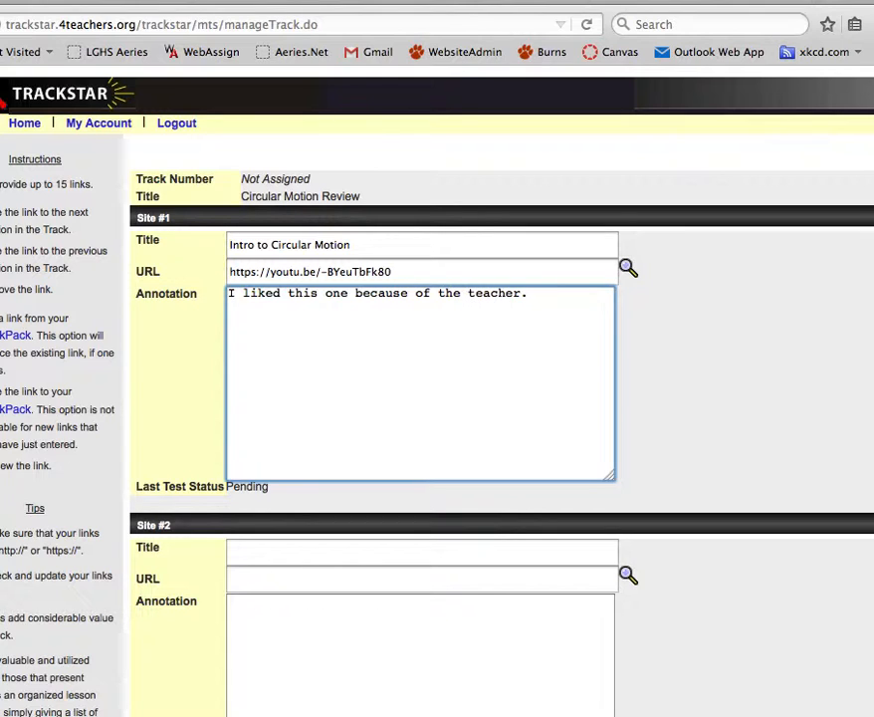
pyautogui.write('goofy')
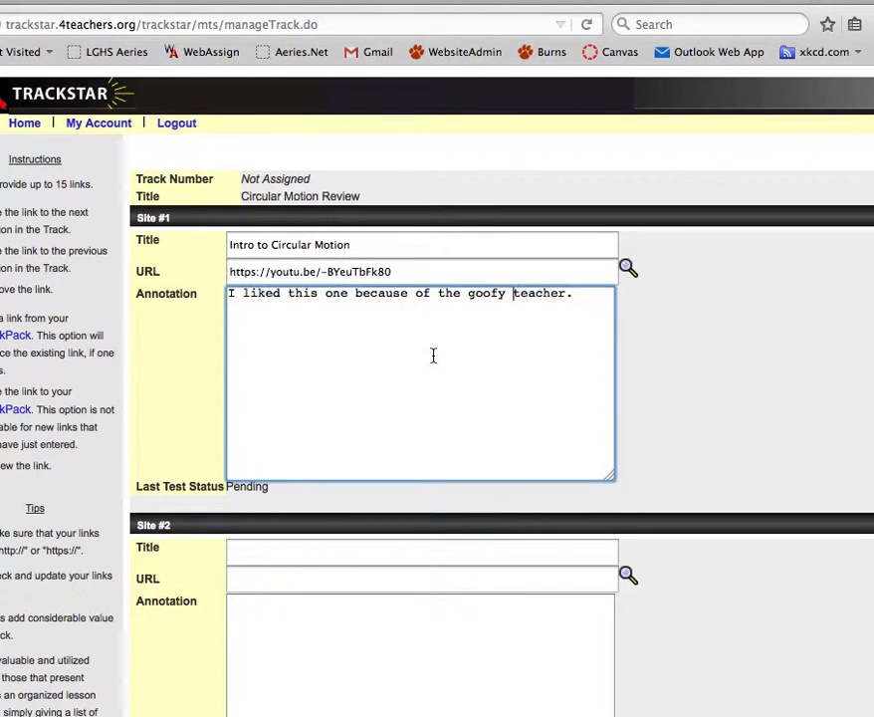
# Add the question "What is the equation for centripetal acceleration?" as a separate paragraph in Site #1's annotation
pyautogui.click(607, 296)
pyautogui.press('Return')
pyautogui.write('What is the equa')
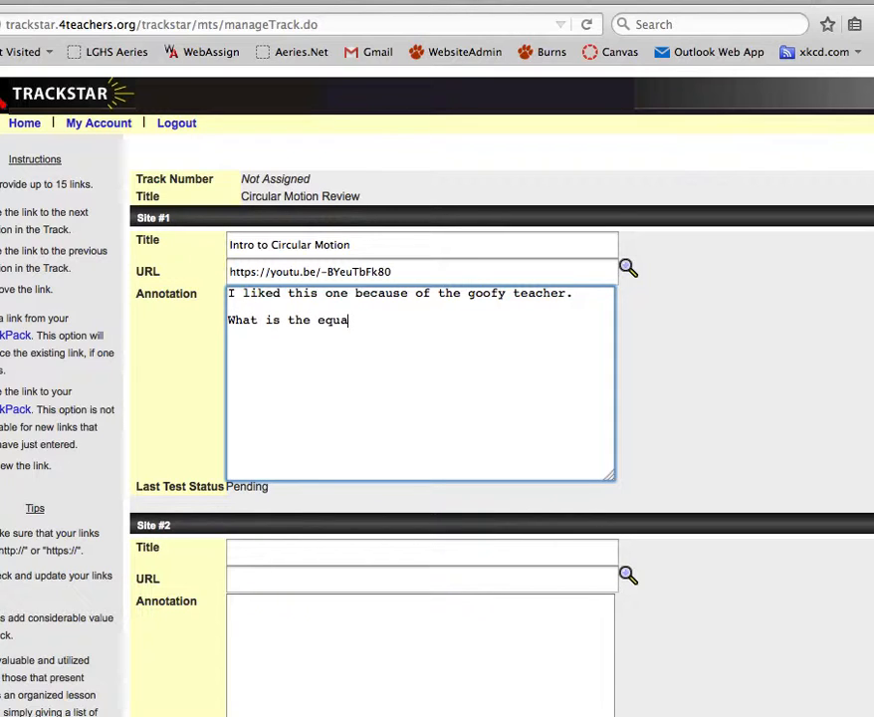
pyautogui.write('tion for centrip[etal')
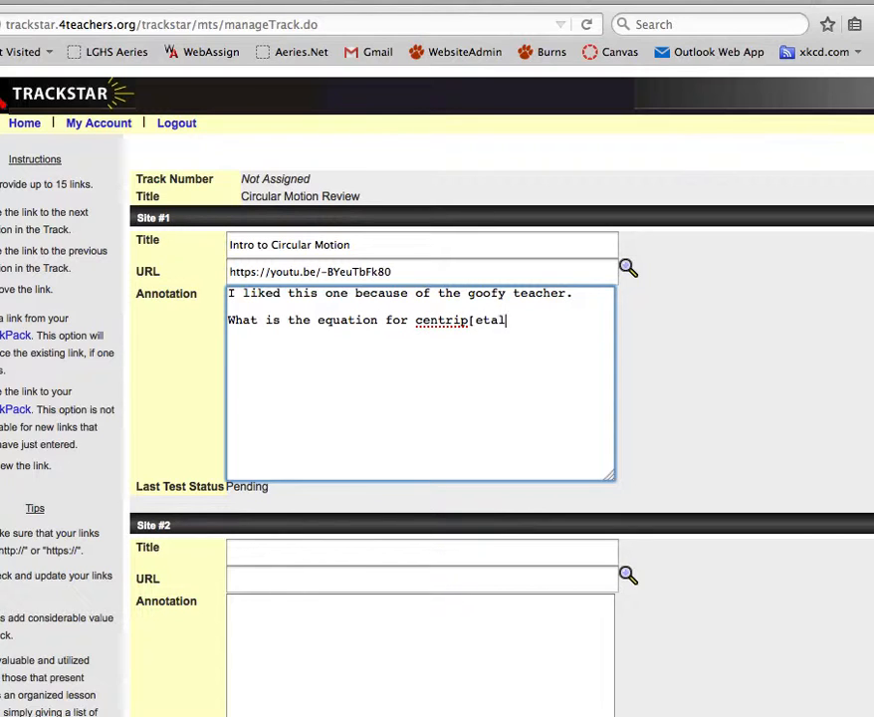
pyautogui.press('BackSpace')
pyautogui.press('BackSpace')
pyautogui.press('BackSpace')
pyautogui.press('BackSpace')
pyautogui.press('BackSpace')
pyautogui.press('BackSpace')
pyautogui.write('etal acce')
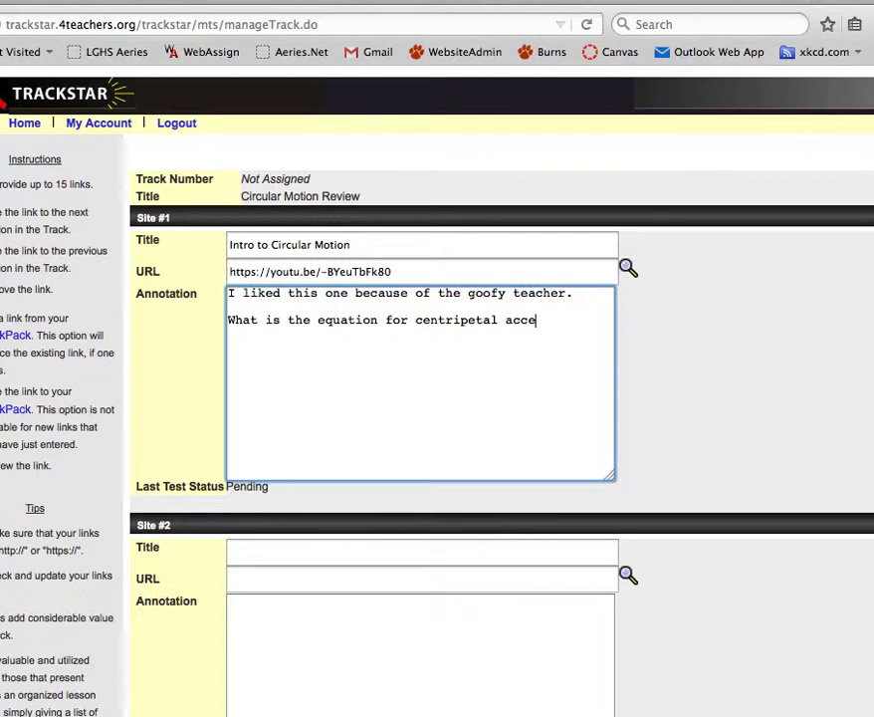
pyautogui.write('leration?')
# Add "What direction does the force act to make something go in a circle?" and "Third question" as separate paragraphs in Site #1's annotation
pyautogui.write('What direct')
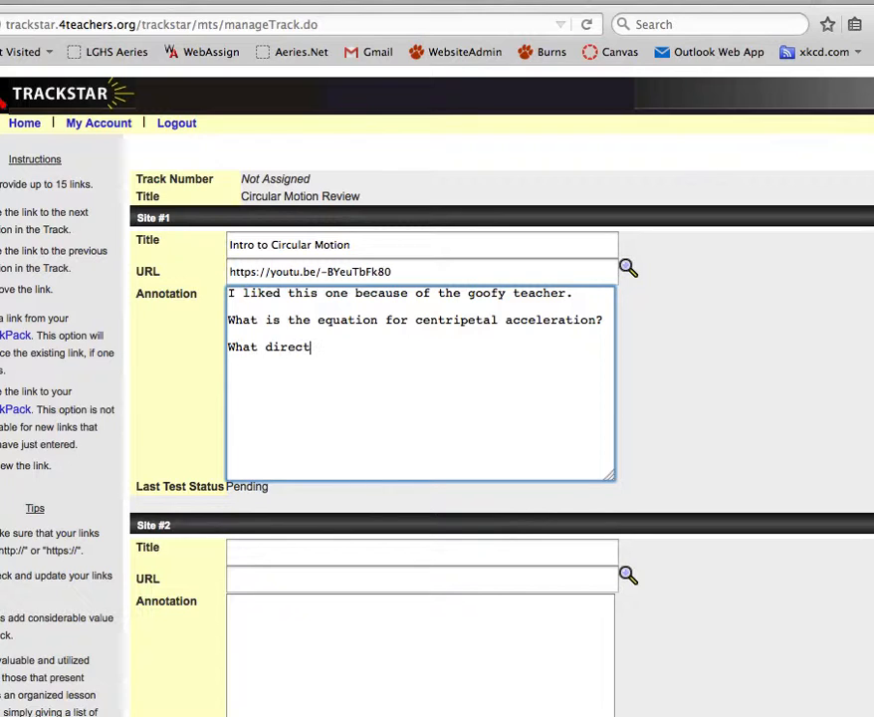
pyautogui.write('ion does the force ac')
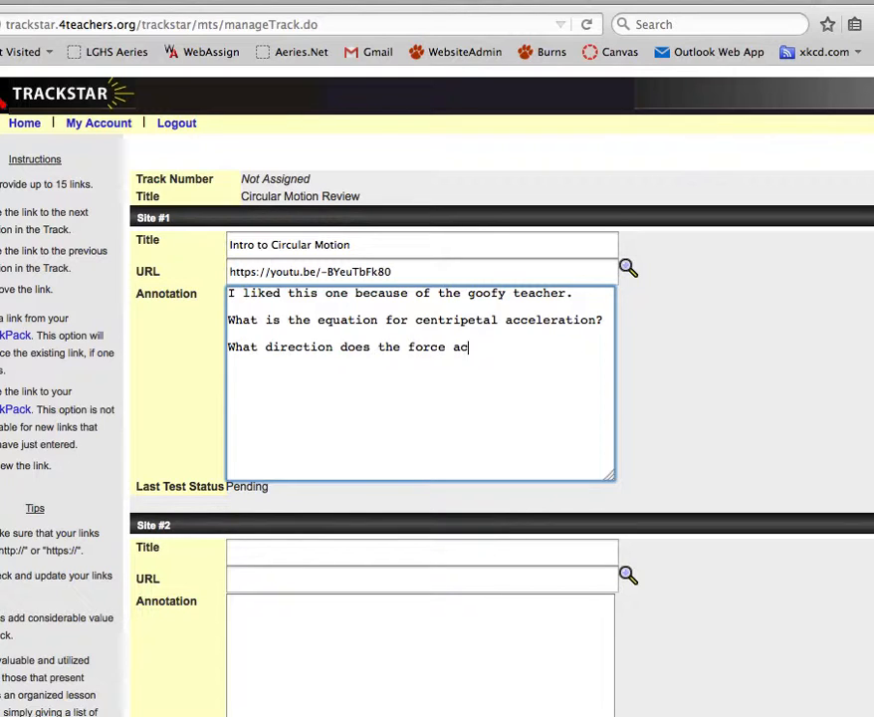
pyautogui.write('t to make something ')
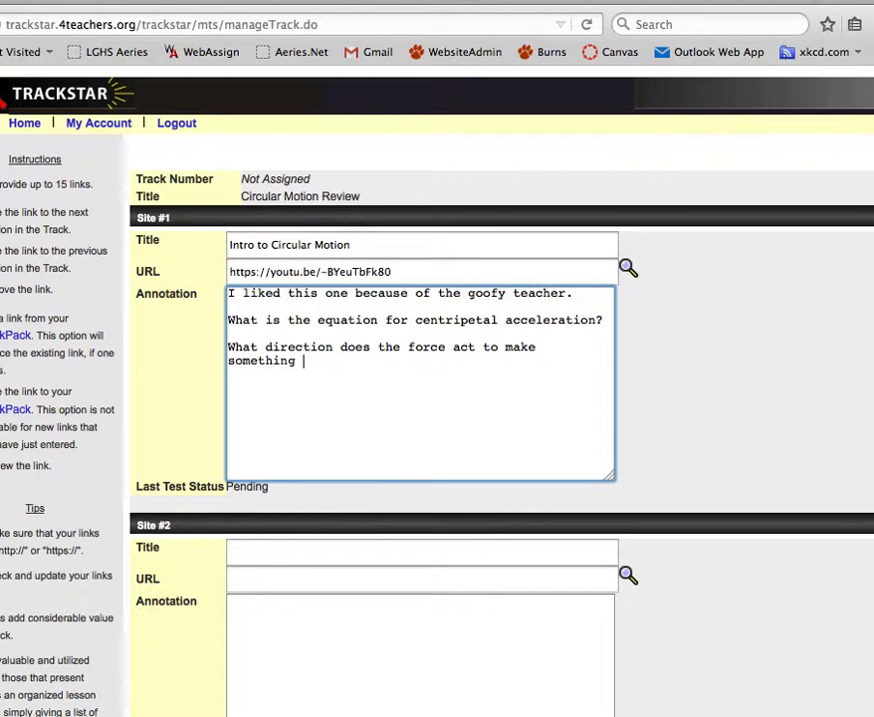
pyautogui.write('go in a circle?')
pyautogui.press('Return')
pyautogui.write('T')
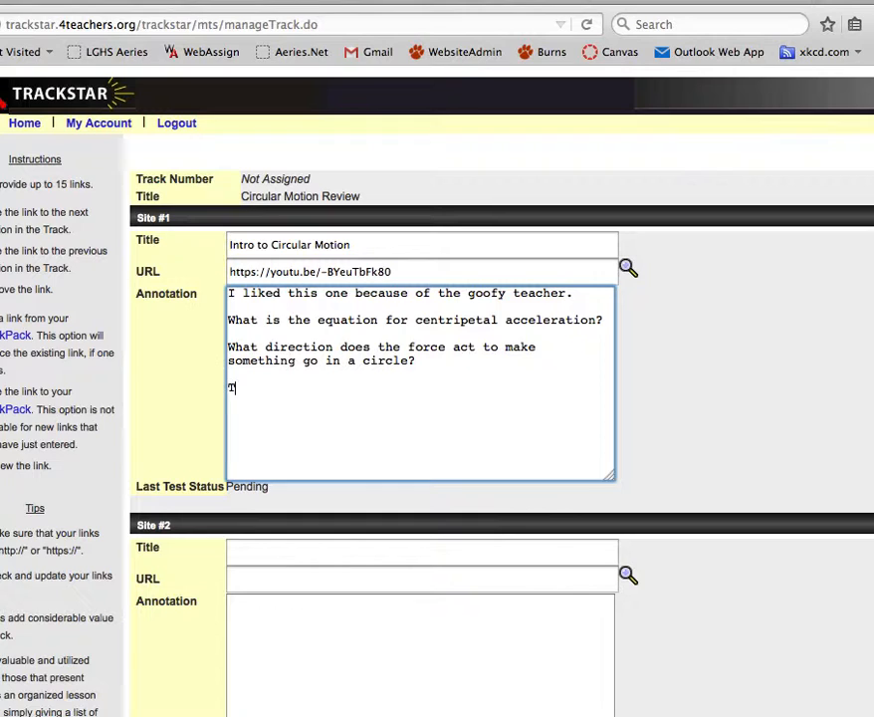
pyautogui.write('hird question')
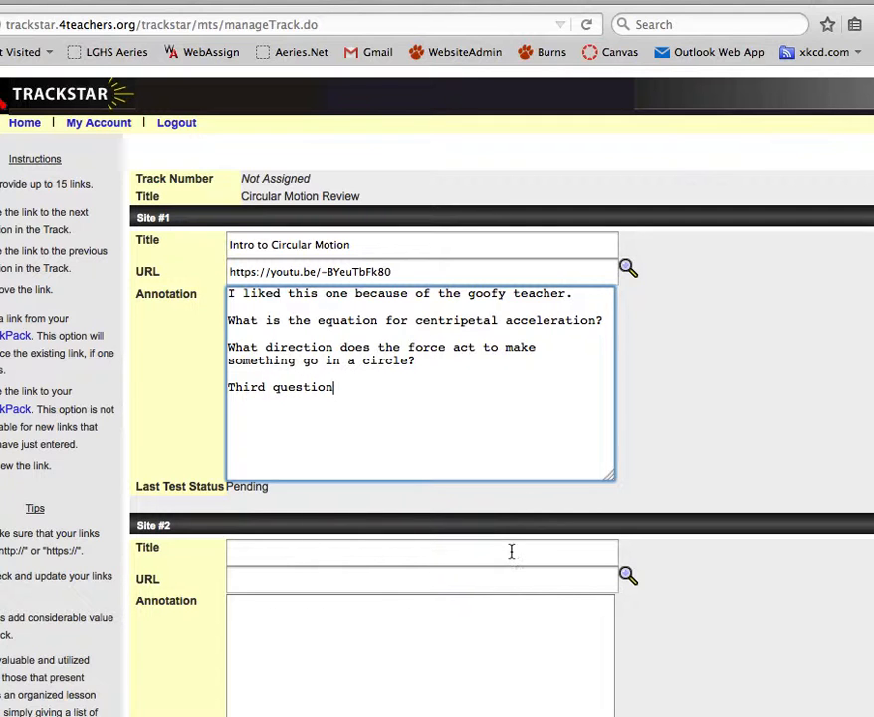
# Switch to the APlusPhysics "Vertical Circular Motion" video page and copy its web address
pyautogui.scroll(-2, 447, 563)
pyautogui.scroll(-7, 447, 564)
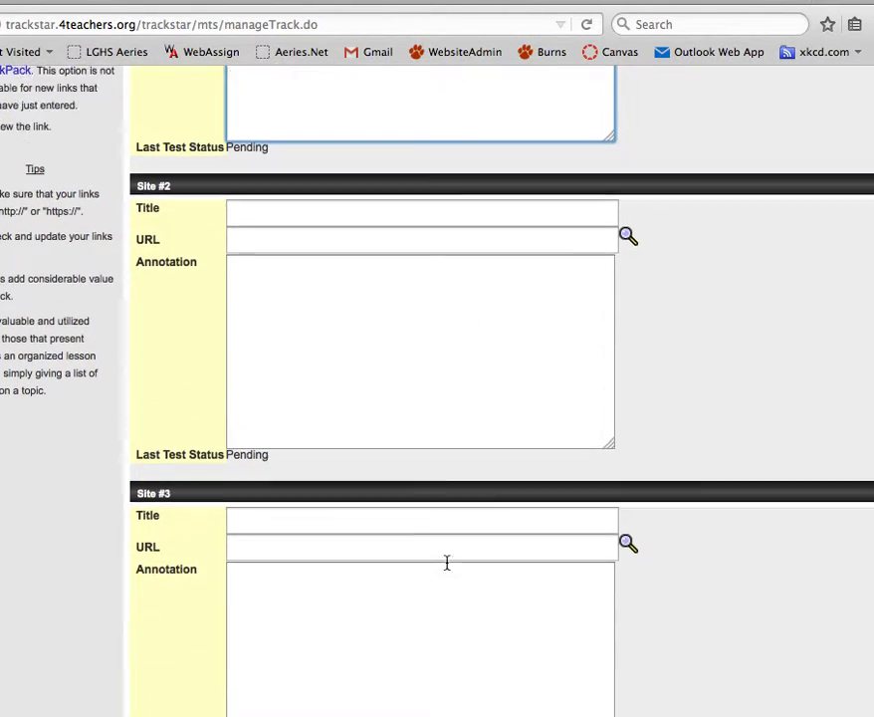
pyautogui.scroll(2, 447, 563)
pyautogui.scroll(-1, 447, 563)
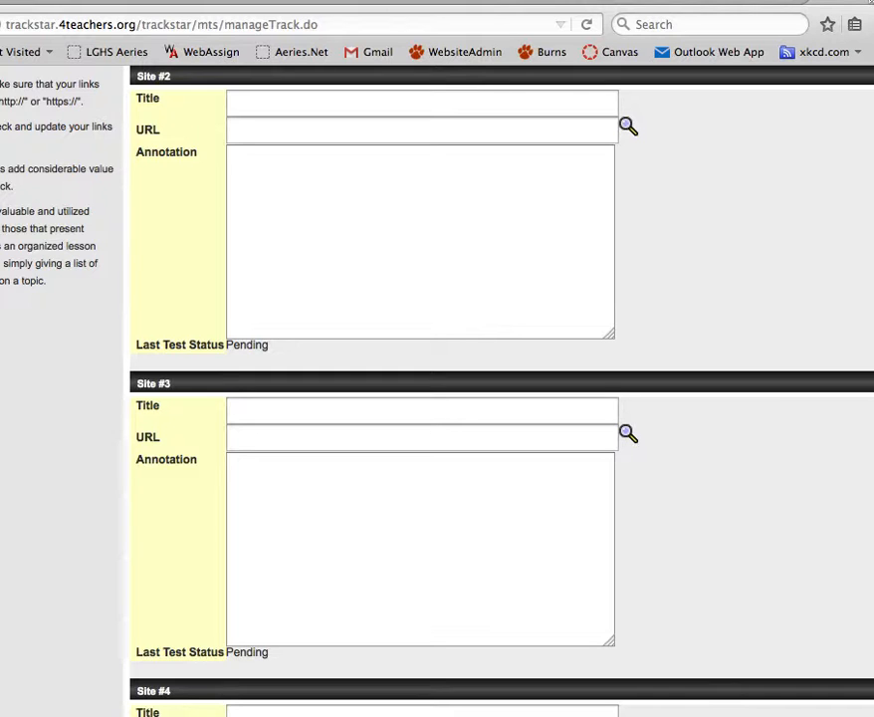
pyautogui.click(772, 2)
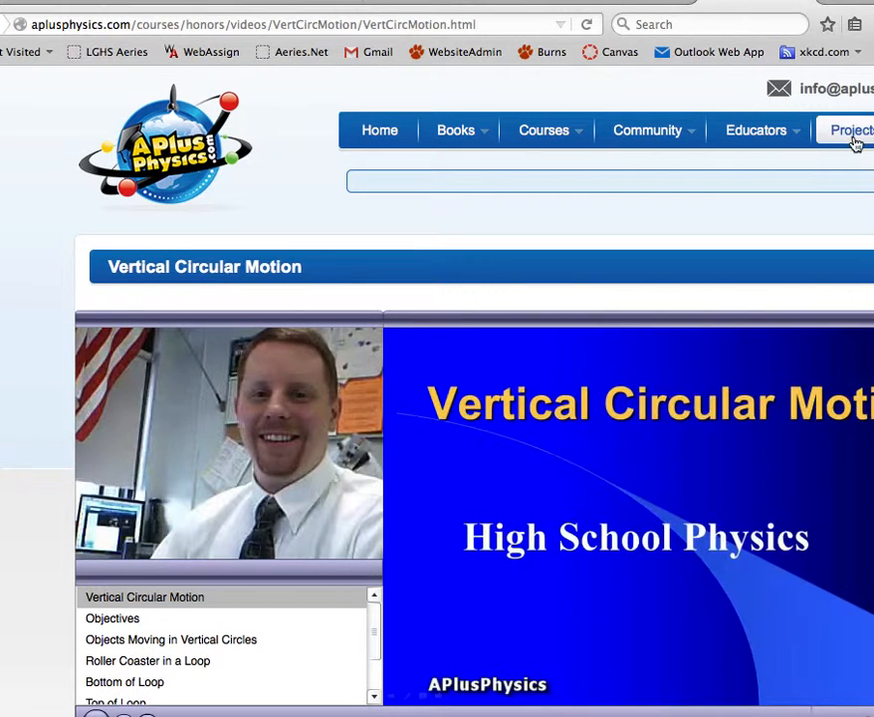
pyautogui.moveTo(854, 142)
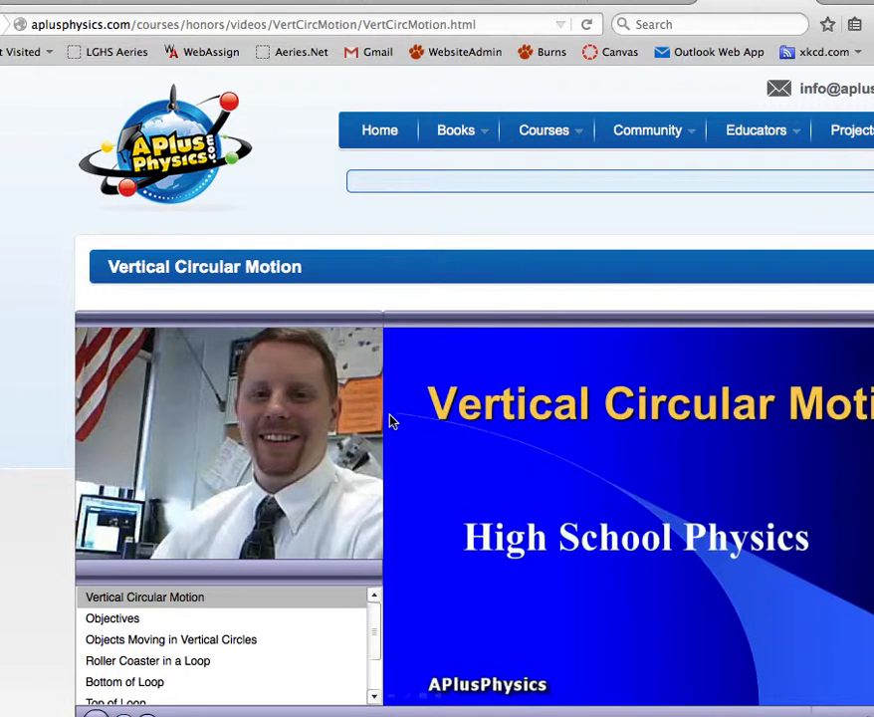
pyautogui.scroll(-2, 391, 420)
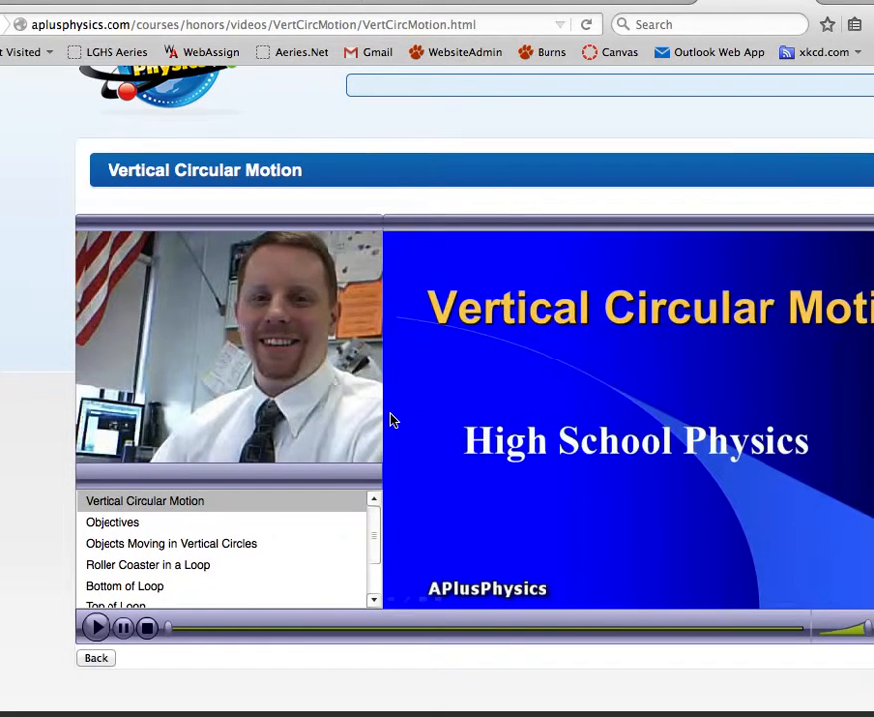
pyautogui.scroll(2, 392, 418)
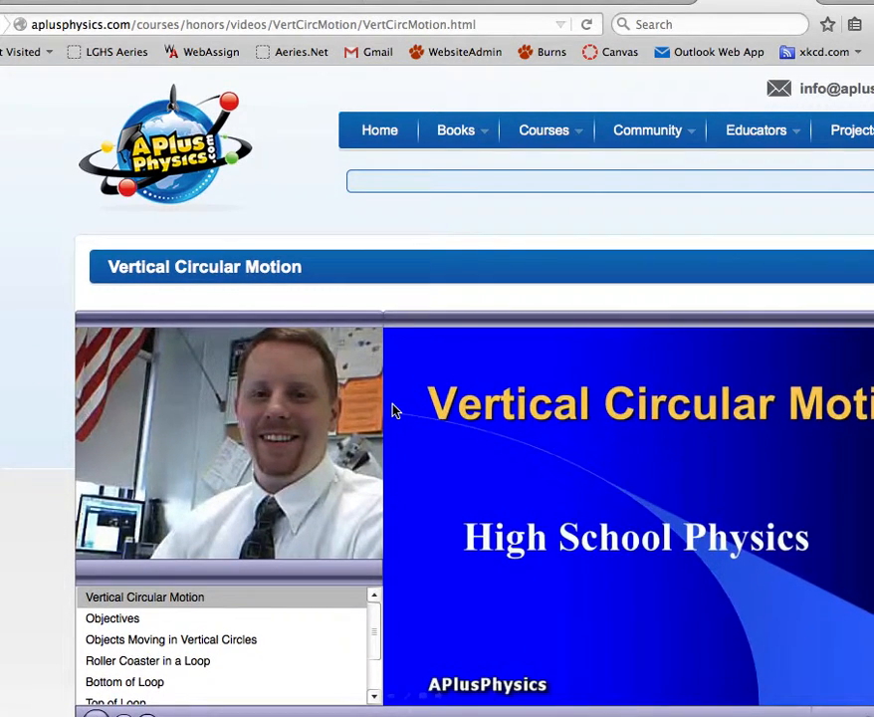
pyautogui.click(310, 28)
pyautogui.press('super+c')
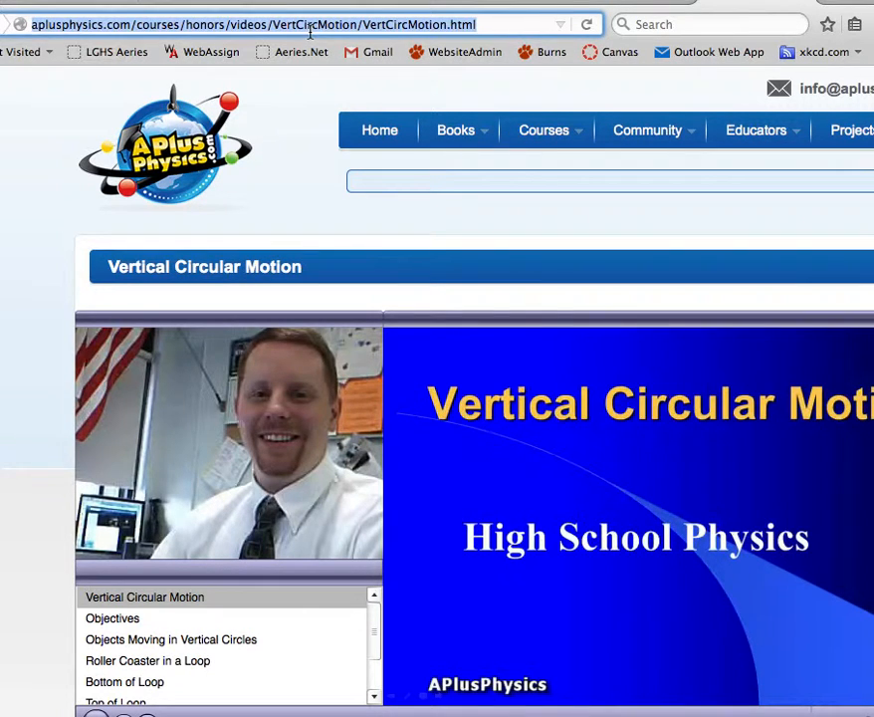
# Return to the TrackStar track and paste the copied APlusPhysics address as Site #2's URL
pyautogui.click(544, 3)
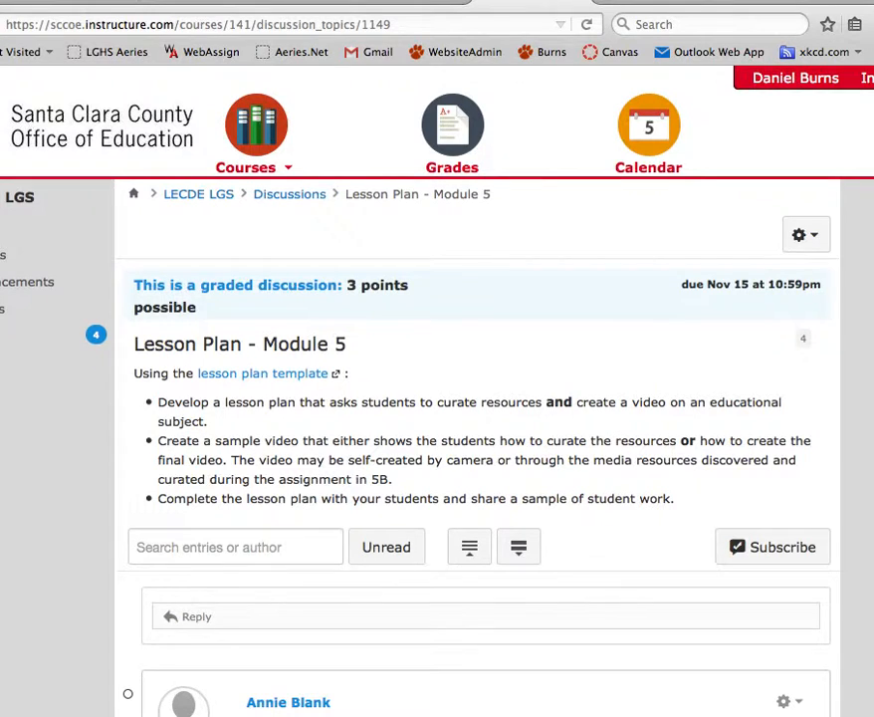
pyautogui.click(868, 3)
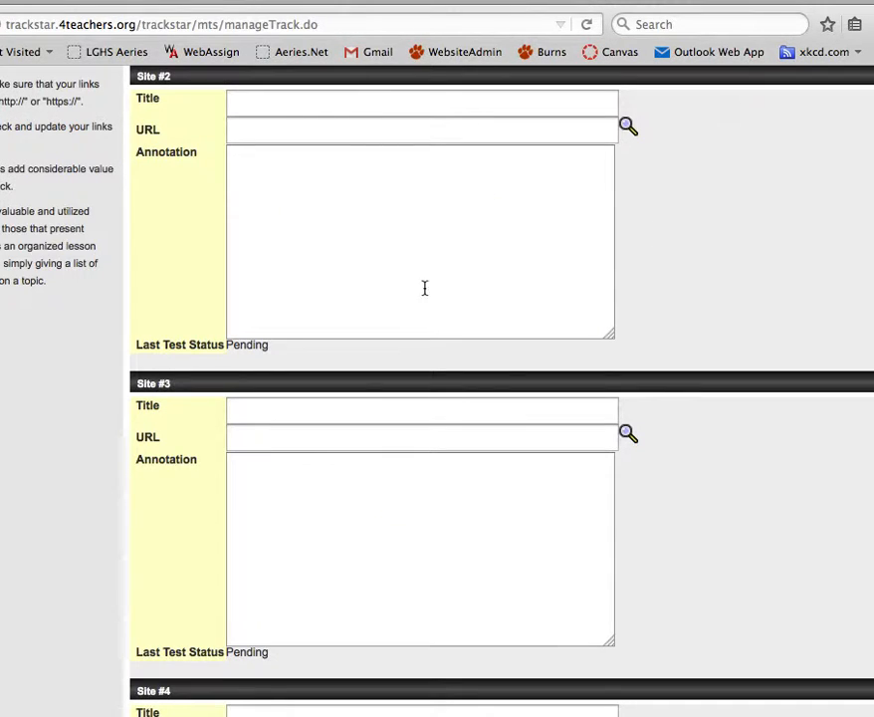
pyautogui.click(403, 107)
pyautogui.press('super+v')
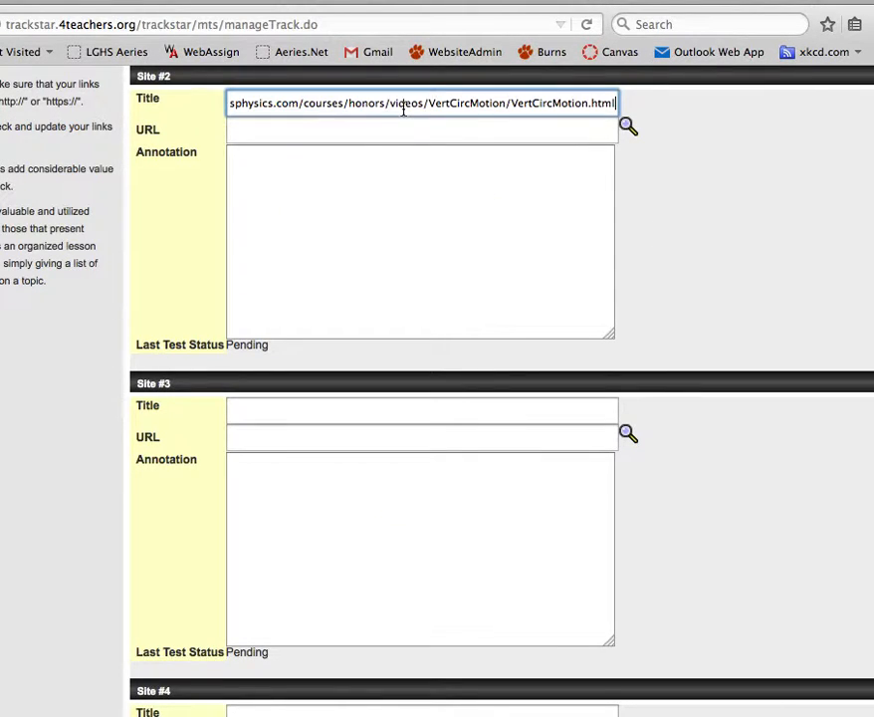
pyautogui.click(385, 129)
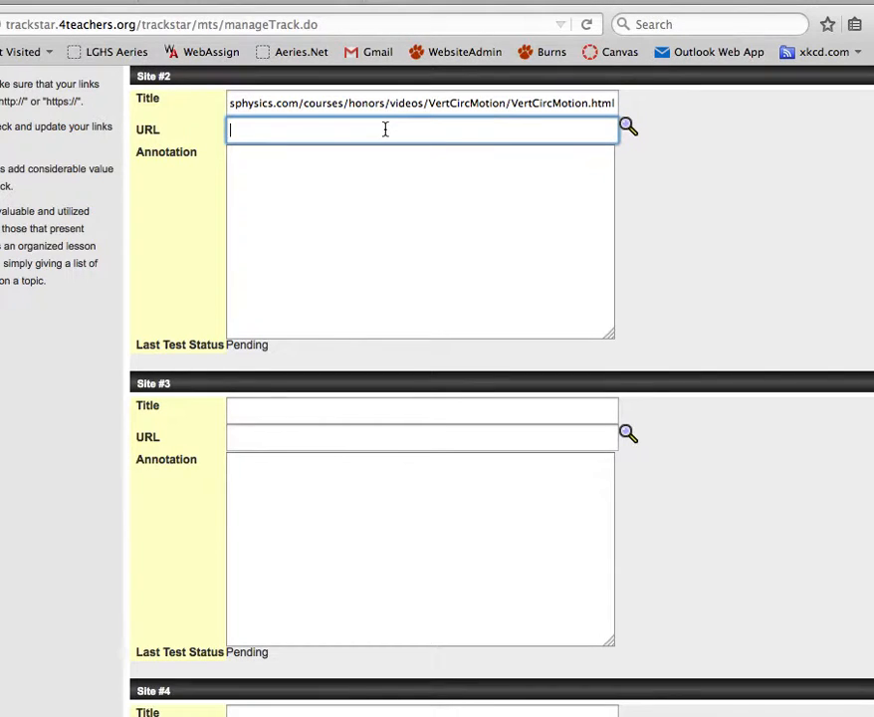
pyautogui.press('super+v')
# Replace the address mistakenly pasted as Site #2's title with "Vertical Circular Motion"
pyautogui.click(232, 101)
pyautogui.press('super+a')
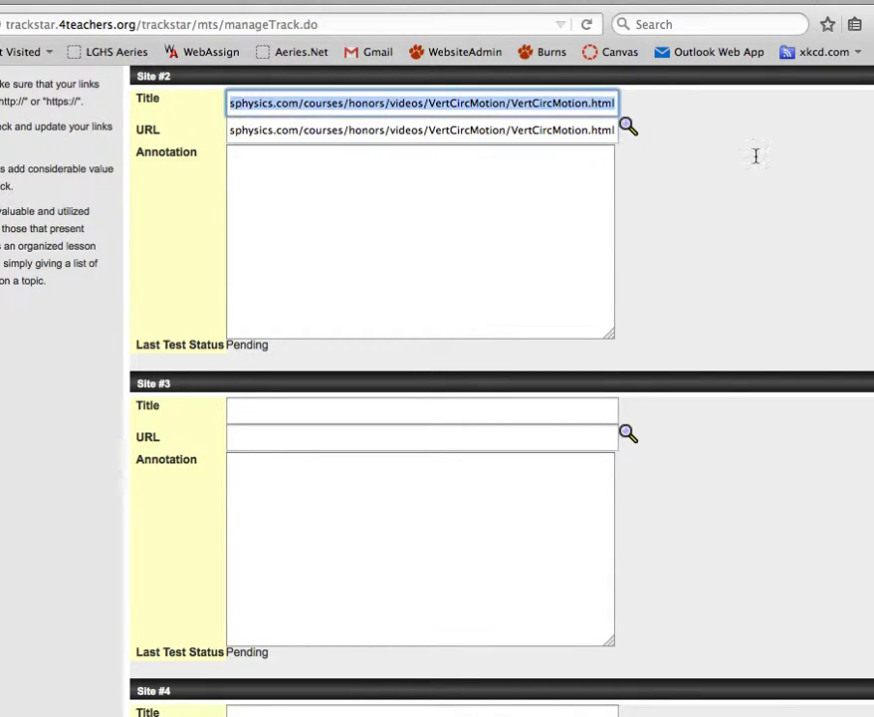
pyautogui.write('http://aplu')
pyautogui.press('BackSpace')
pyautogui.press('BackSpace')
pyautogui.press('BackSpace')
pyautogui.press('BackSpace')
pyautogui.press('BackSpace')
pyautogui.press('BackSpace')
pyautogui.press('BackSpace')
pyautogui.press('BackSpace')
pyautogui.press('BackSpace')
pyautogui.press('BackSpace')
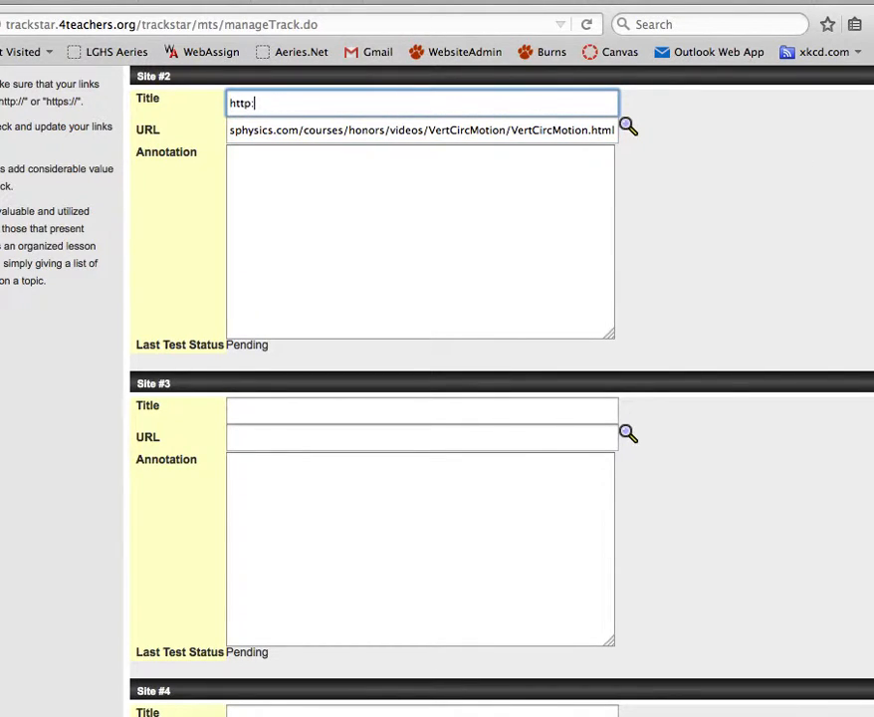
pyautogui.write('Vertical Circular Motion')
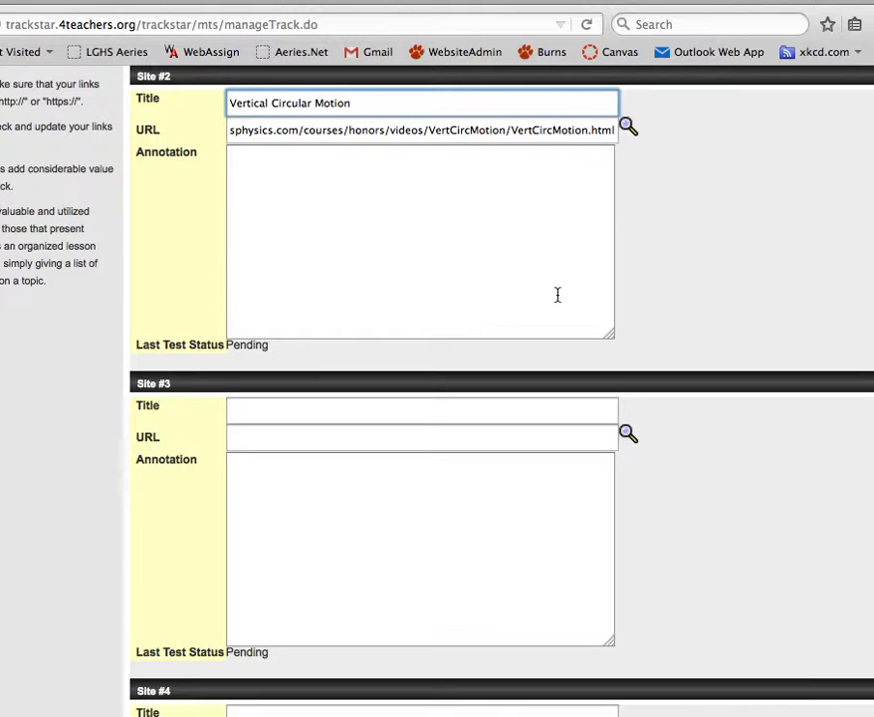
# Annotate Site #2 with the placeholder lines "Your review." and "3 questions", separated by a blank line
pyautogui.click(437, 217)
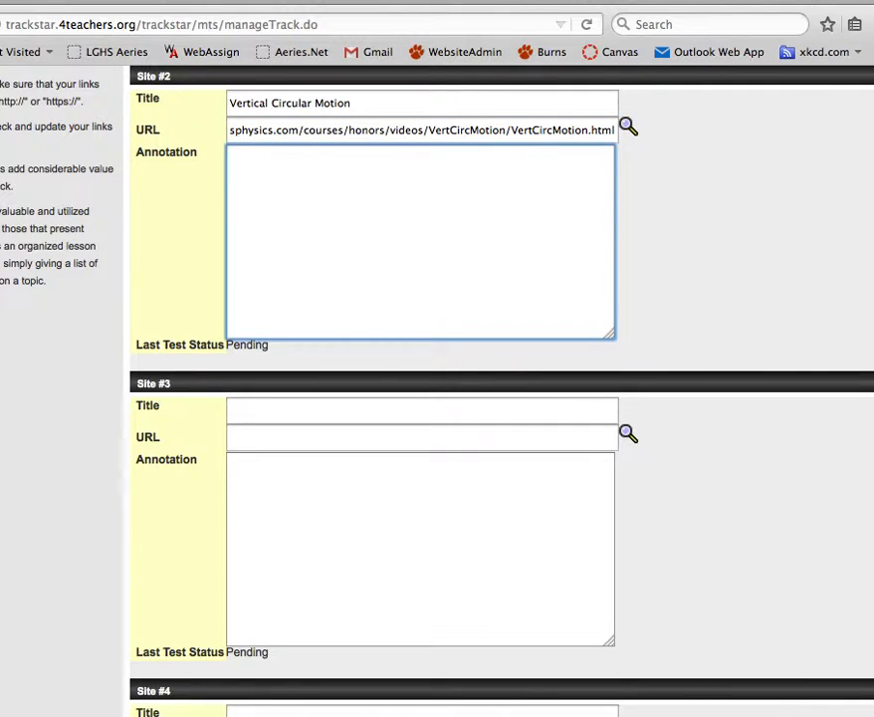
pyautogui.write('Your review.')
pyautogui.press('Return')
pyautogui.write('3 questions')
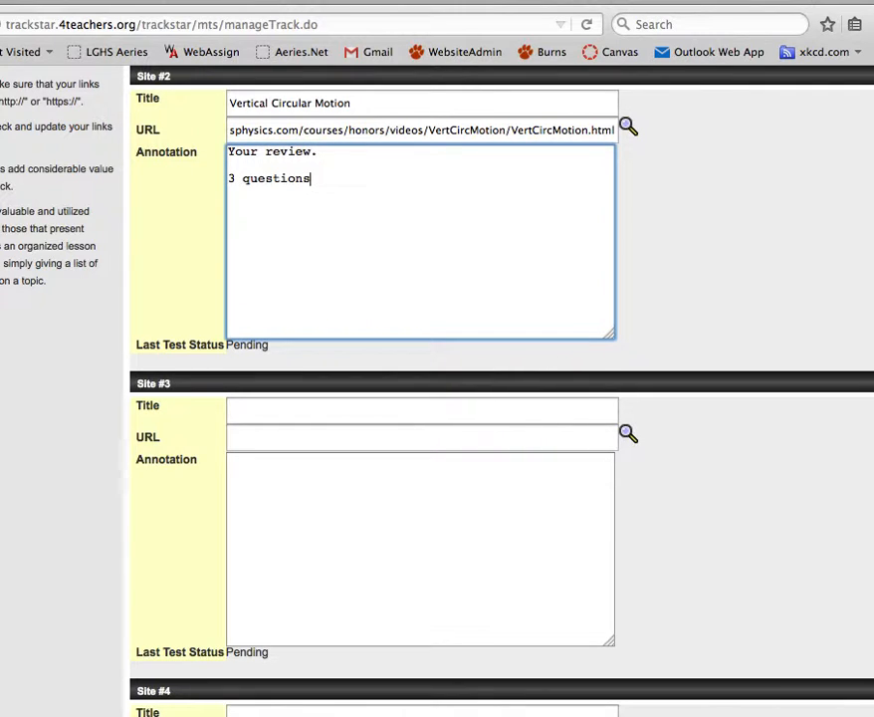
# Switch to the YouTube "AP 2.13 banked turn" video page and copy its share link
pyautogui.click(567, 2)
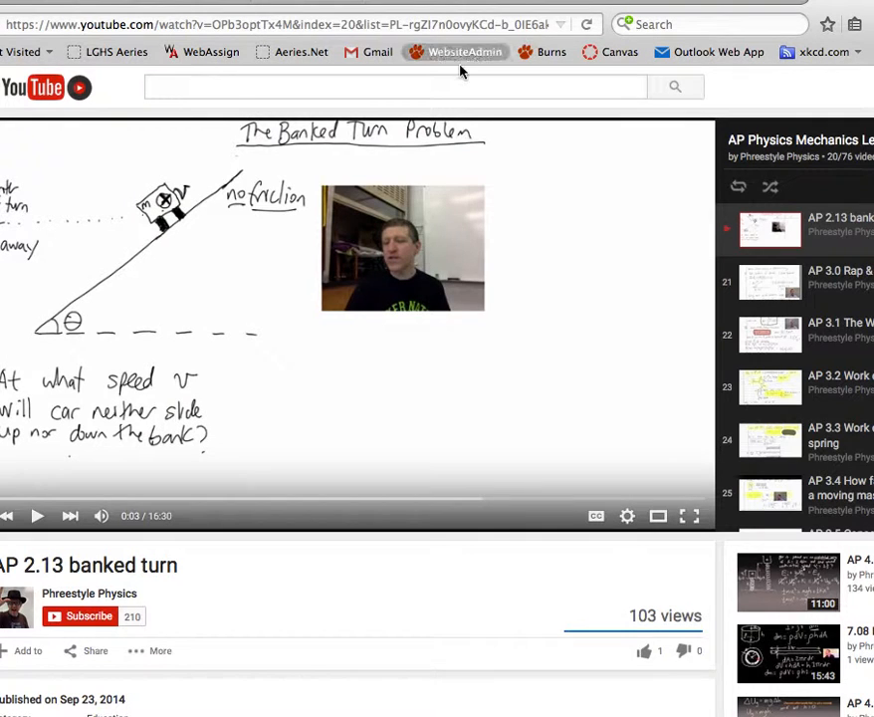
pyautogui.scroll(-5, 377, 555)
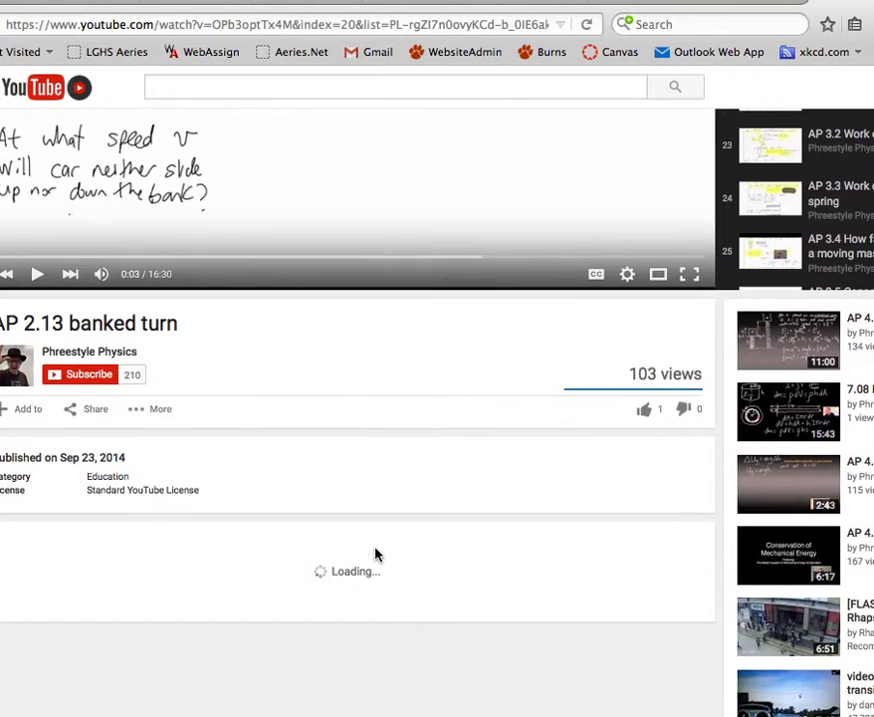
pyautogui.click(97, 412)
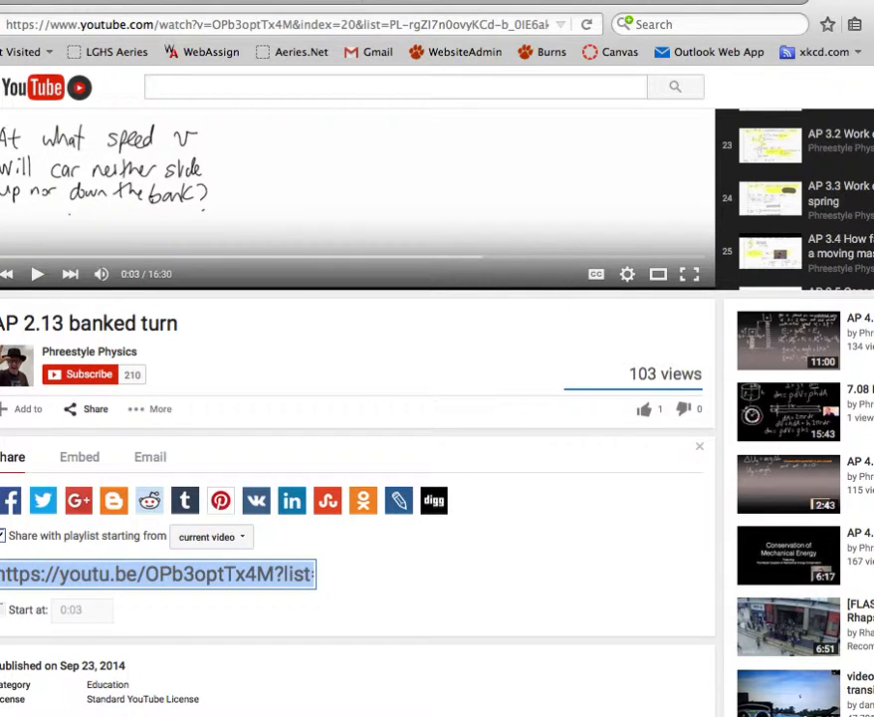
# Return to the TrackStar track and paste the copied YouTube link as Site #3's URL
pyautogui.hotkey('ctrl', 'Tab')
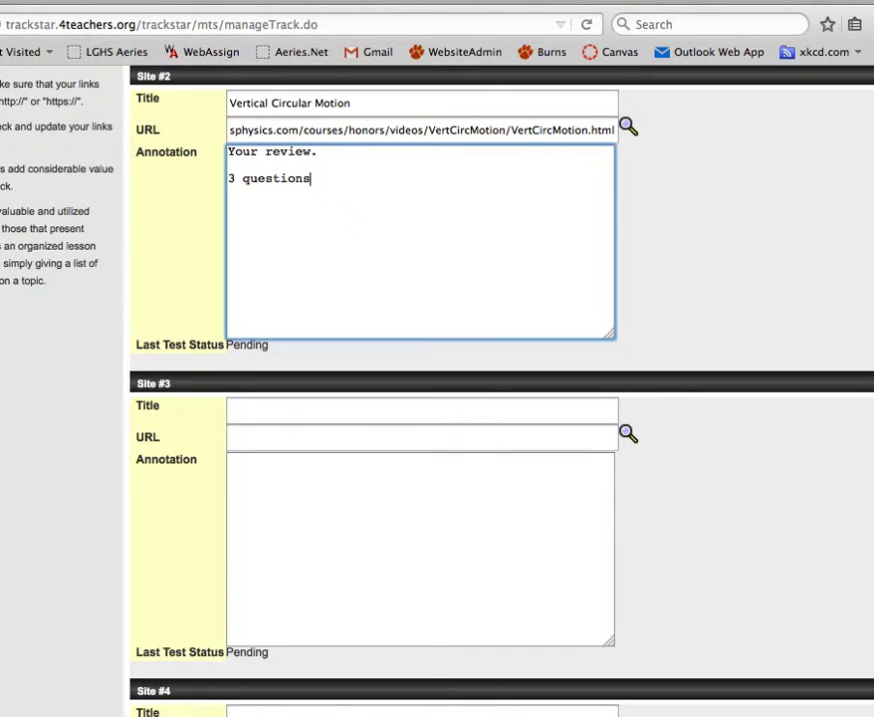
pyautogui.click(431, 411)
pyautogui.write('https://youtu.be/OPb3optTx4M?list=PL-rgZI7n0ovyKCd-b_0IE6akXXsZOSWTZ')
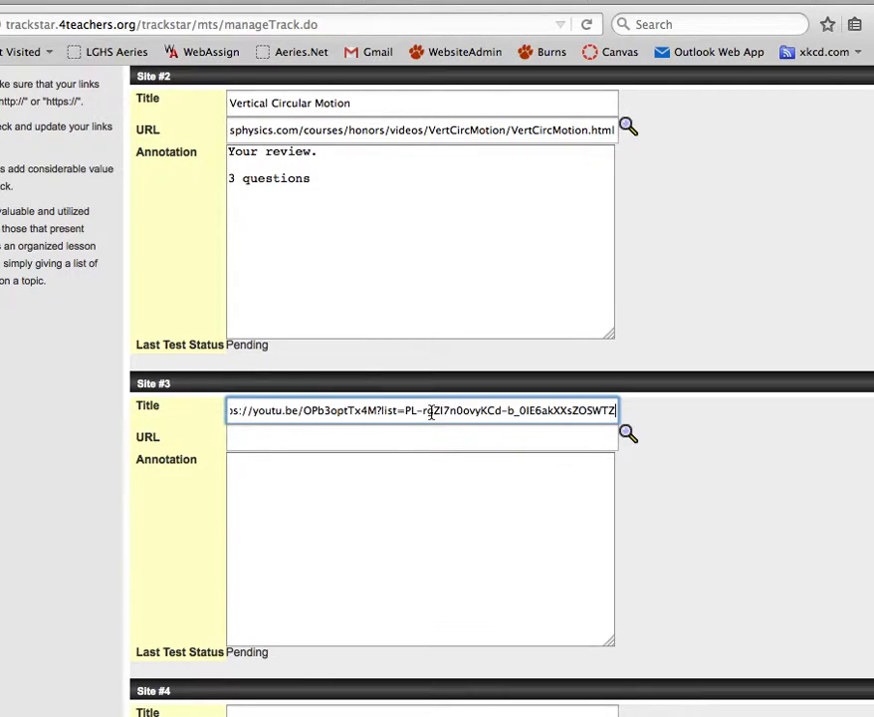
pyautogui.click(297, 430)
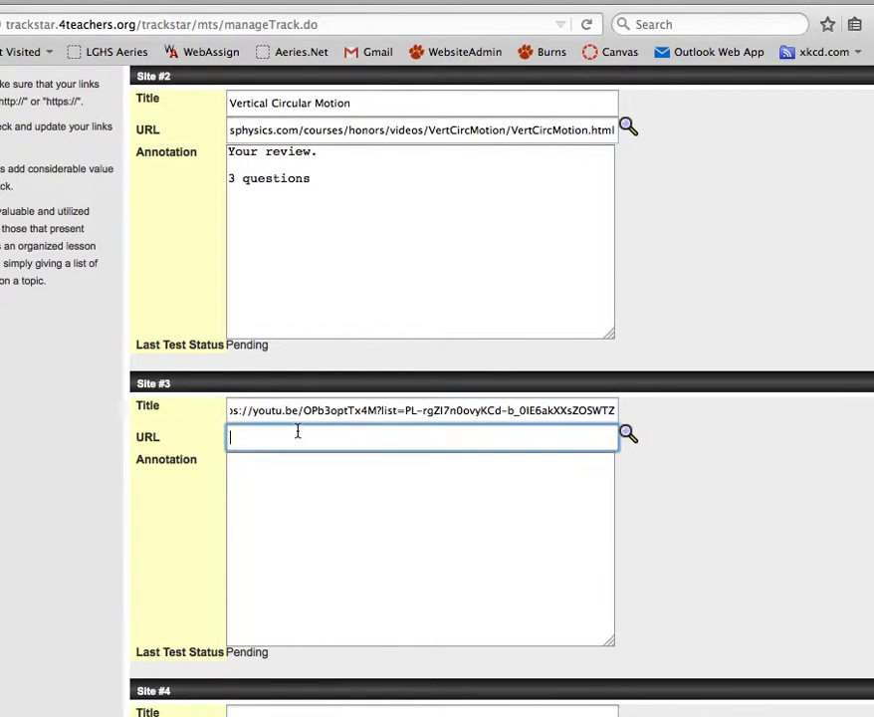
pyautogui.write('https://youtu.be/OPb3optTx4M?list=PL-rgZI7n0ovyKCd-b_0IE6akXXsZOSWTZ')
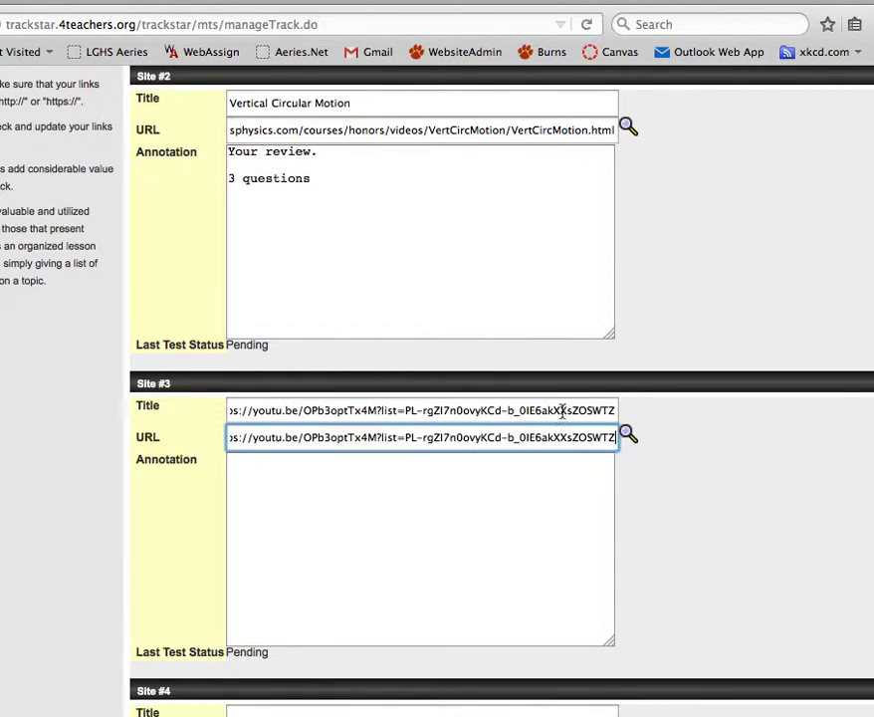
# Replace the link mistakenly pasted as Site #3's title with "Banked Turns"
pyautogui.moveTo(564, 409); pyautogui.dragTo(18, 390)
pyautogui.press('BackSpace')
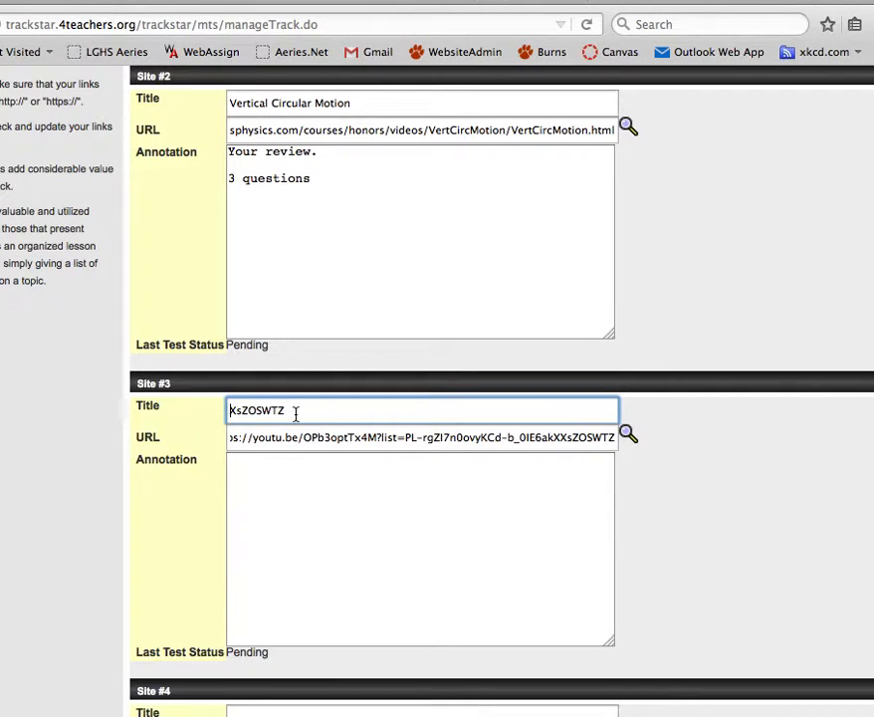
pyautogui.moveTo(294, 412); pyautogui.dragTo(137, 402)
pyautogui.press('BackSpace')
pyautogui.write('Ba')
pyautogui.write('nked Turns')
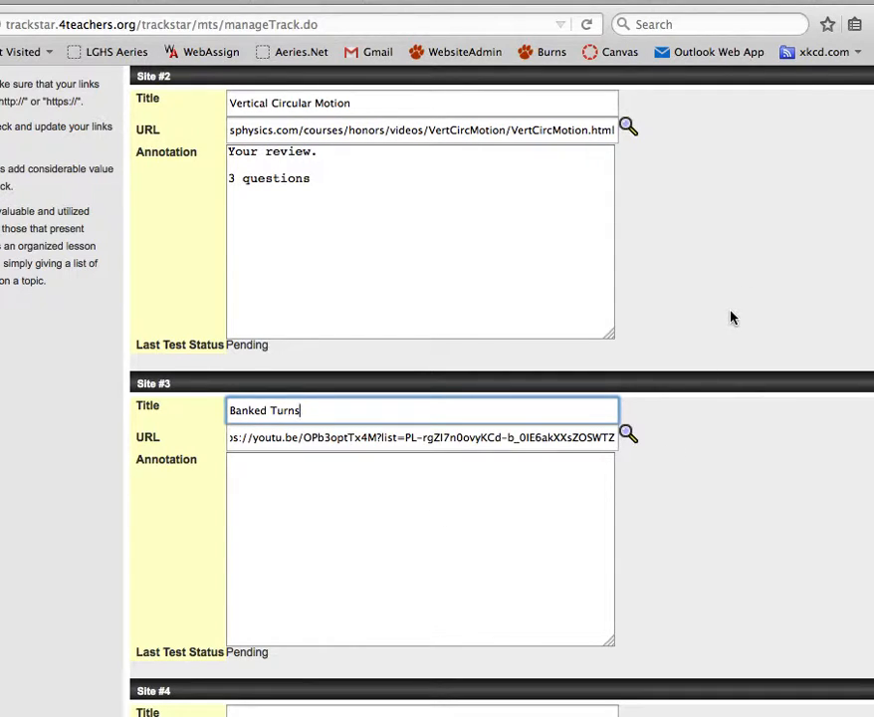
# Look over the three site entries and submit the track so it is created
pyautogui.scroll(8, 775, 247)
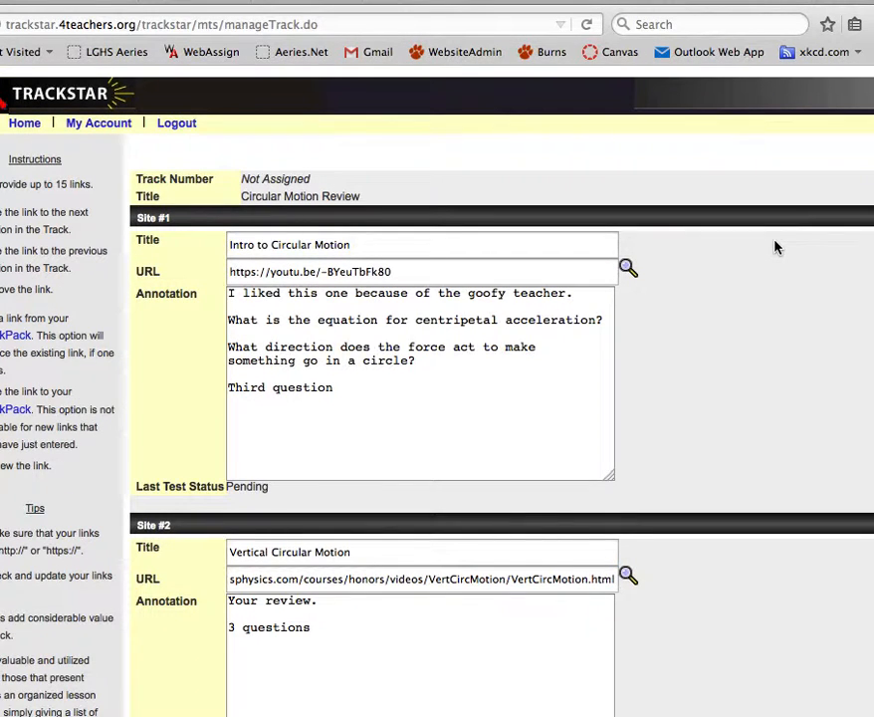
pyautogui.scroll(-15, 776, 247)
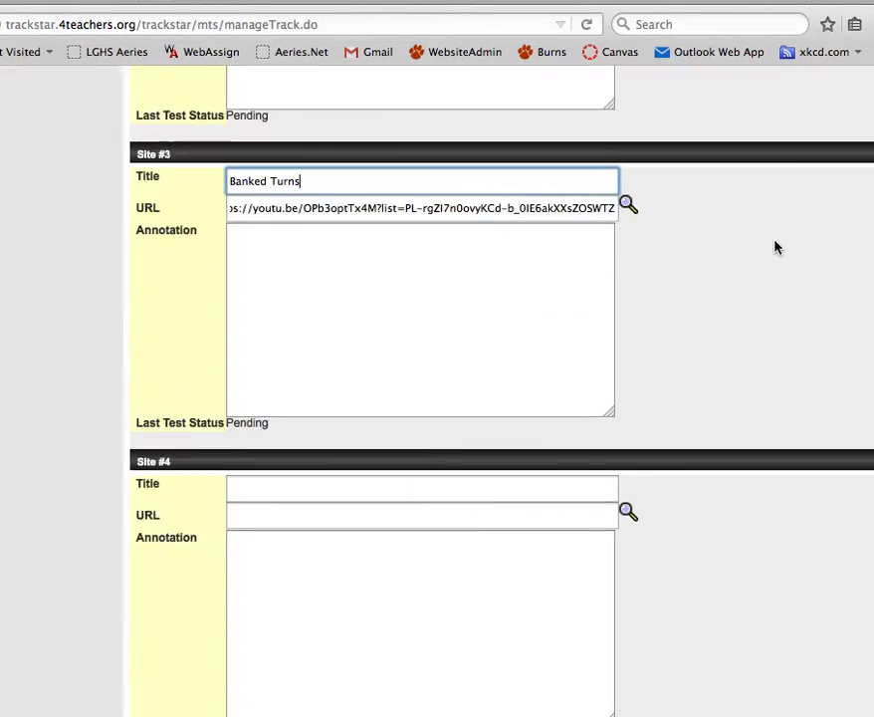
pyautogui.scroll(-20, 775, 247)
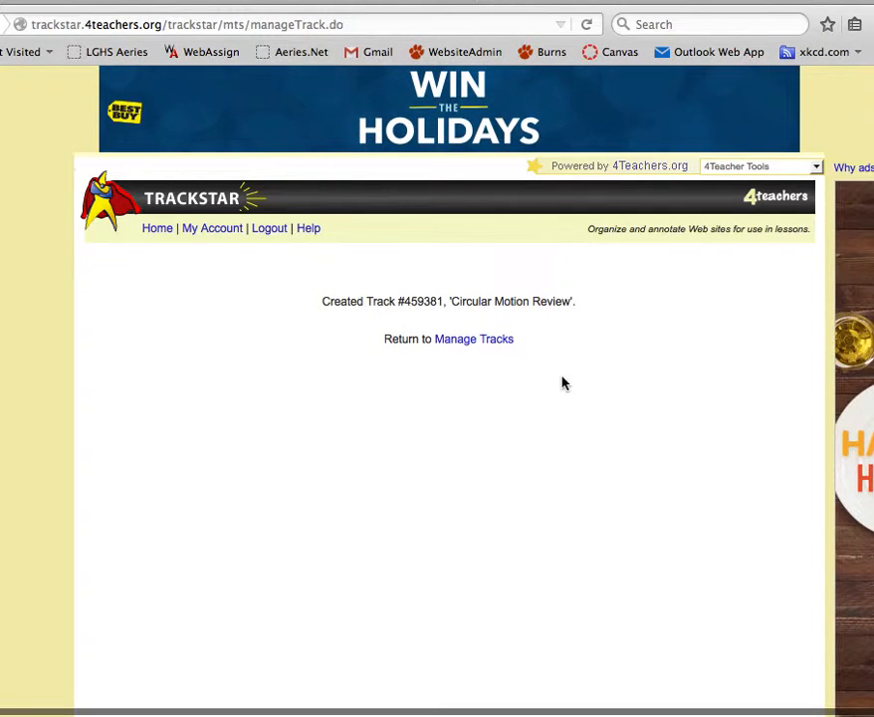
# Open the "Circular Motion Review" track from the list of managed tracks and select its page's web address
pyautogui.click(502, 340)
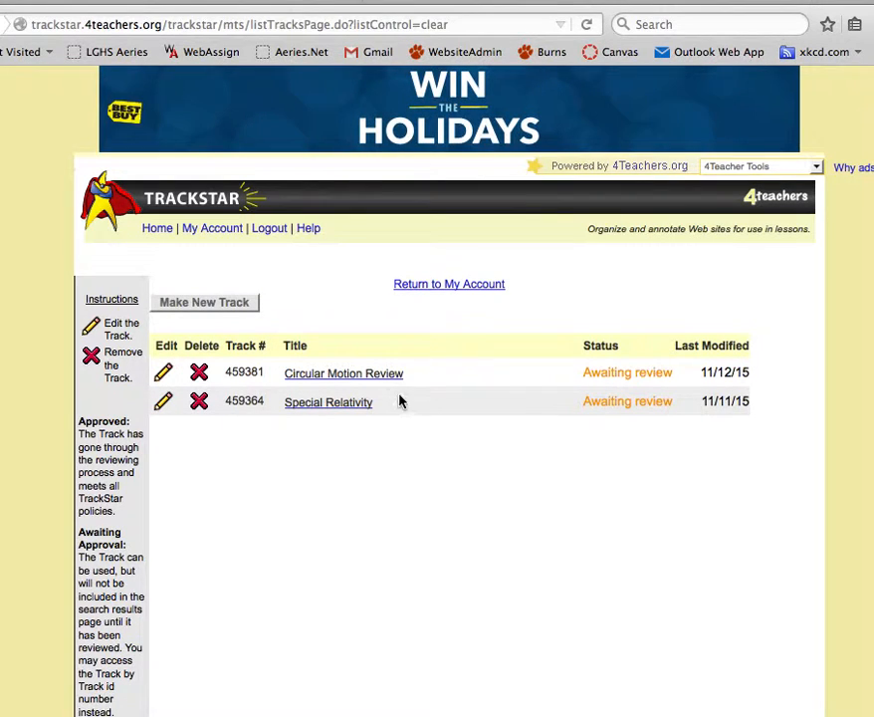
pyautogui.click(387, 374)
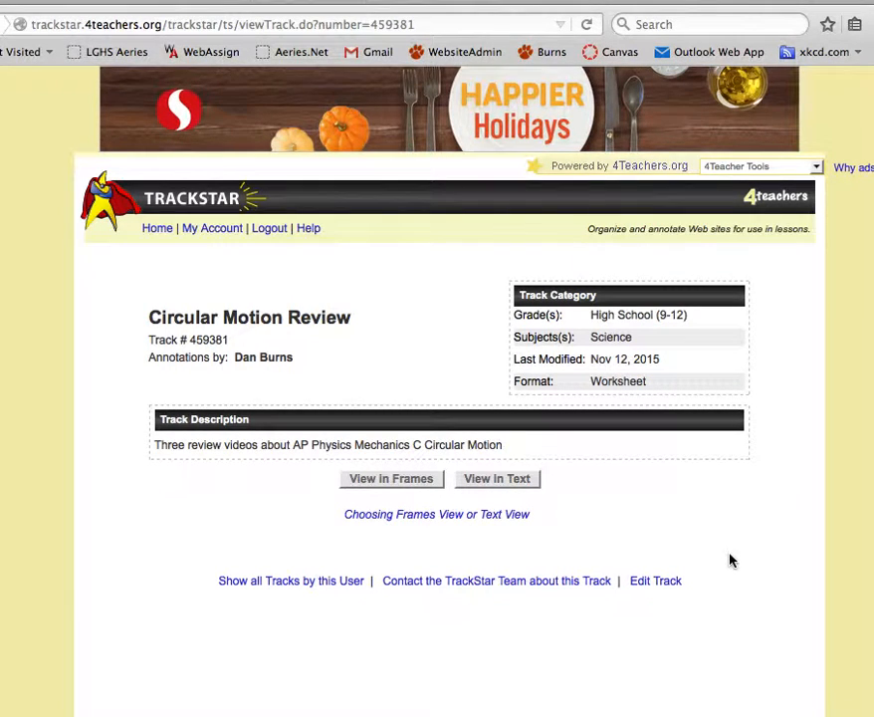
pyautogui.click(334, 22)
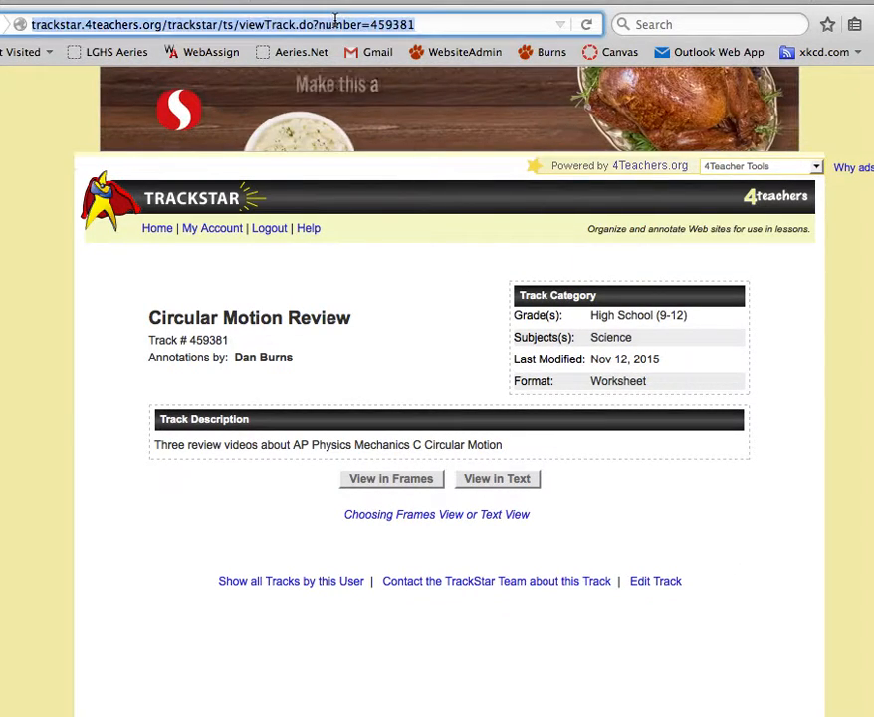